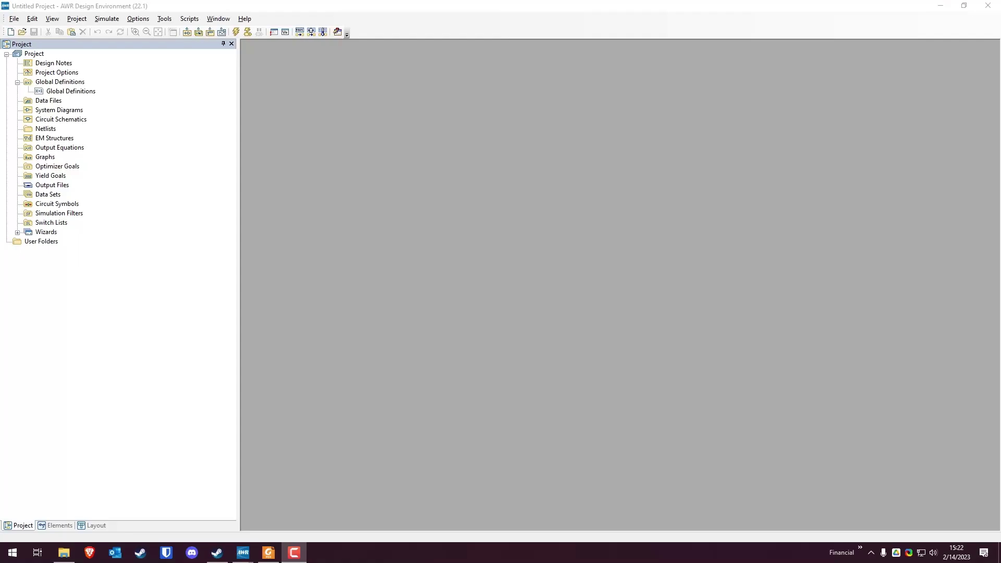
# Step: Bring the homework PDF to full screen and scroll down to Problem 2
pyautogui.hotkey('alt', 'Tab')
pyautogui.doubleClick(808, 13)
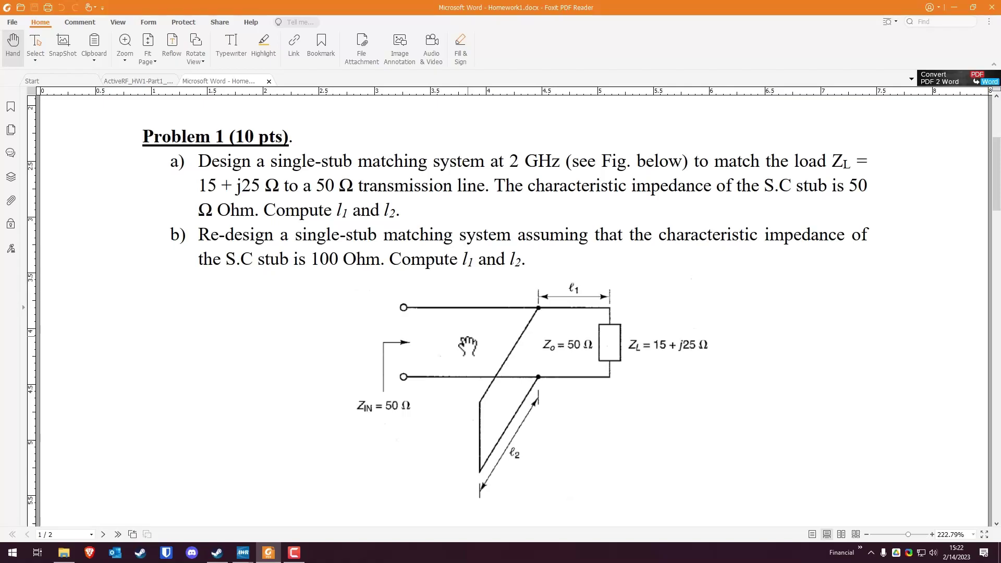
pyautogui.scroll(-6, 505, 345)
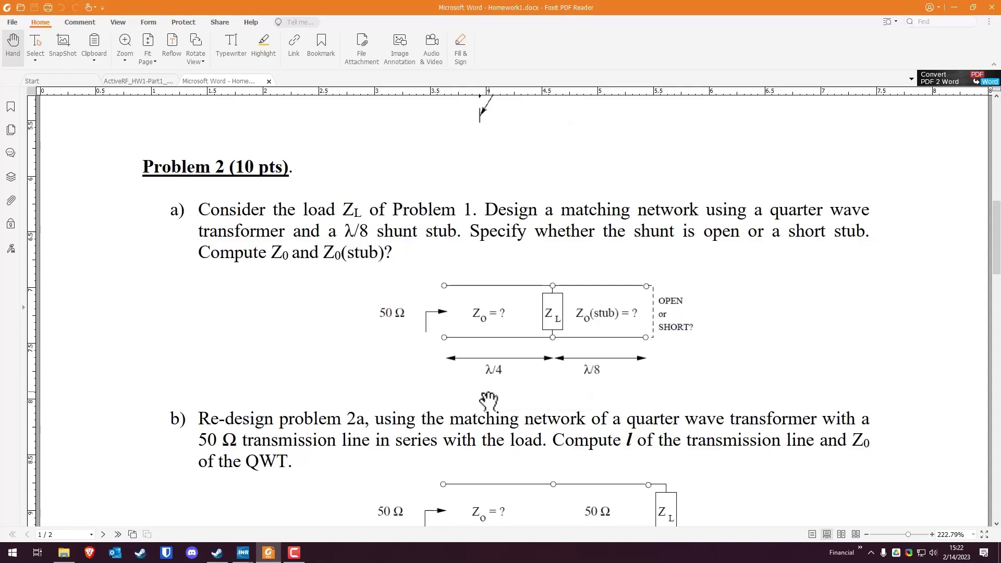
# Step: Scroll past Problem 2b to page 2 to read Problems 3 and 4
pyautogui.scroll(-2, 491, 403)
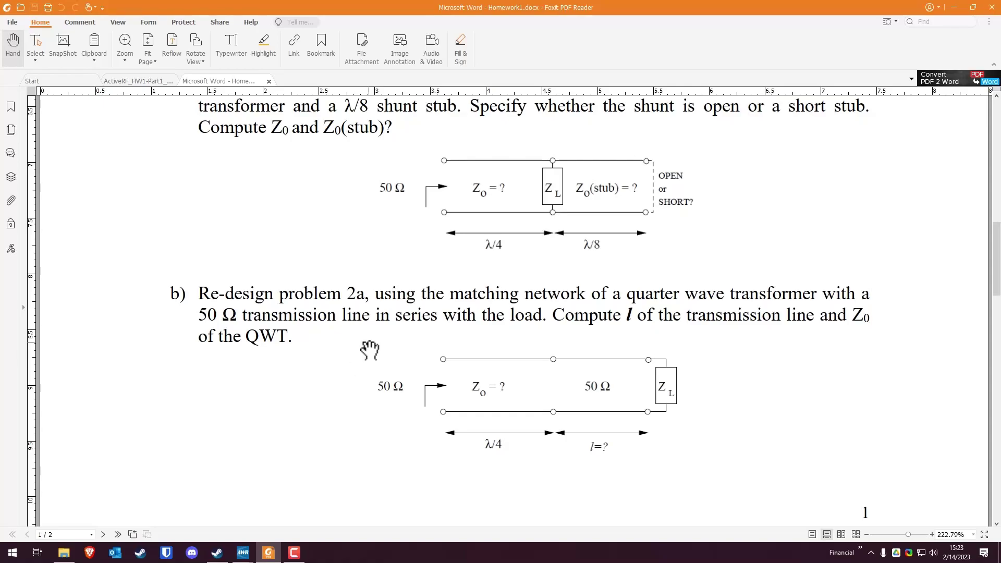
pyautogui.scroll(-10, 366, 365)
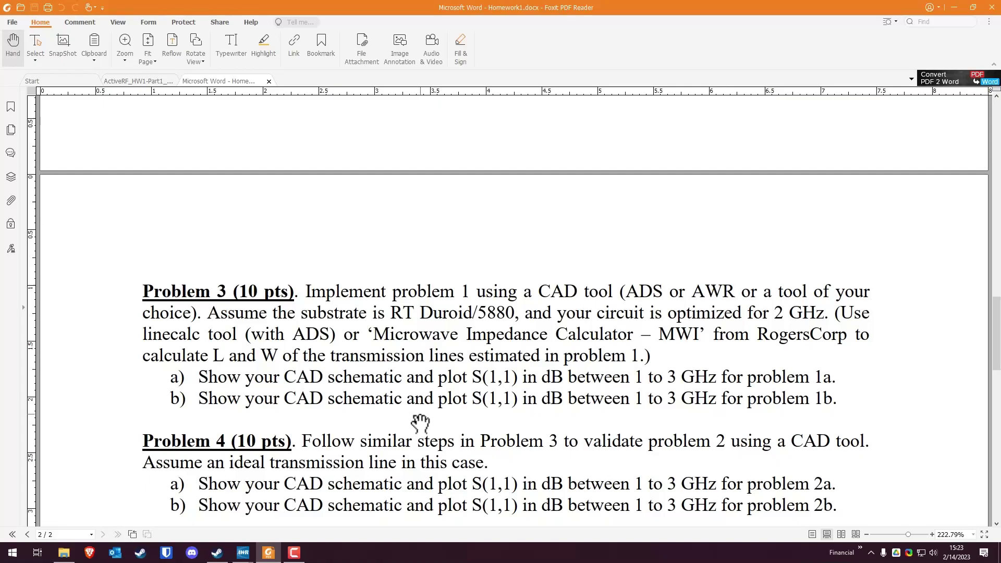
# Step: Scroll slightly further to read Problem 4 in full
pyautogui.scroll(-2, 420, 422)
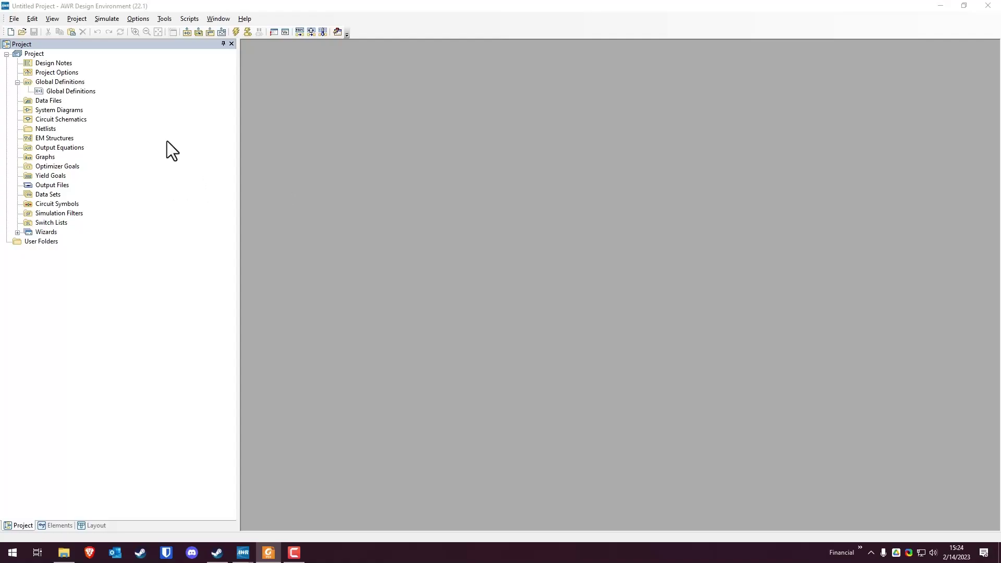
# Step: Set the project sweep to 1–3 GHz in 0.1 GHz steps and apply it
pyautogui.doubleClick(63, 70)
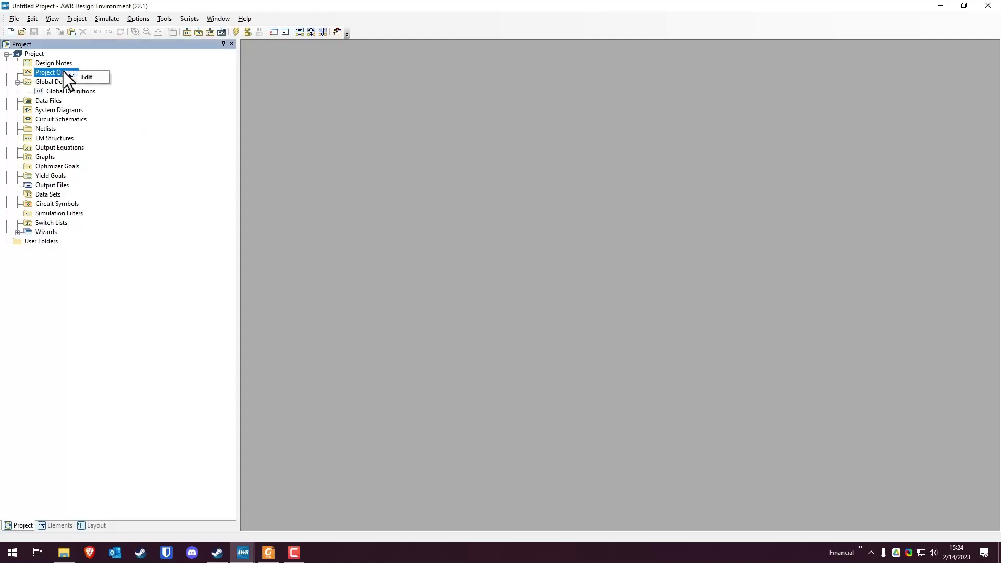
pyautogui.click(231, 272)
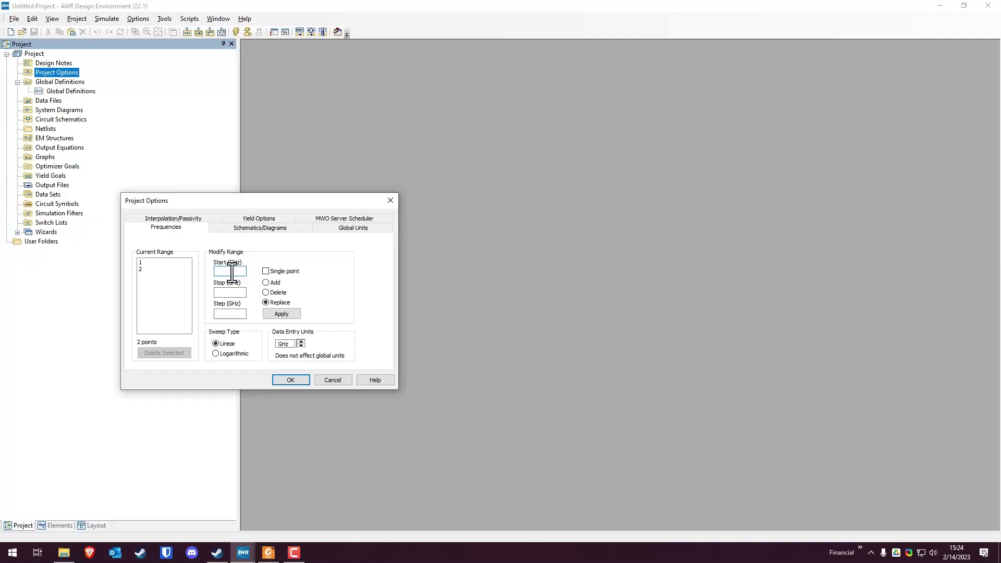
pyautogui.press('Tab')
pyautogui.write('3')
pyautogui.write('0.1')
pyautogui.click(280, 312)
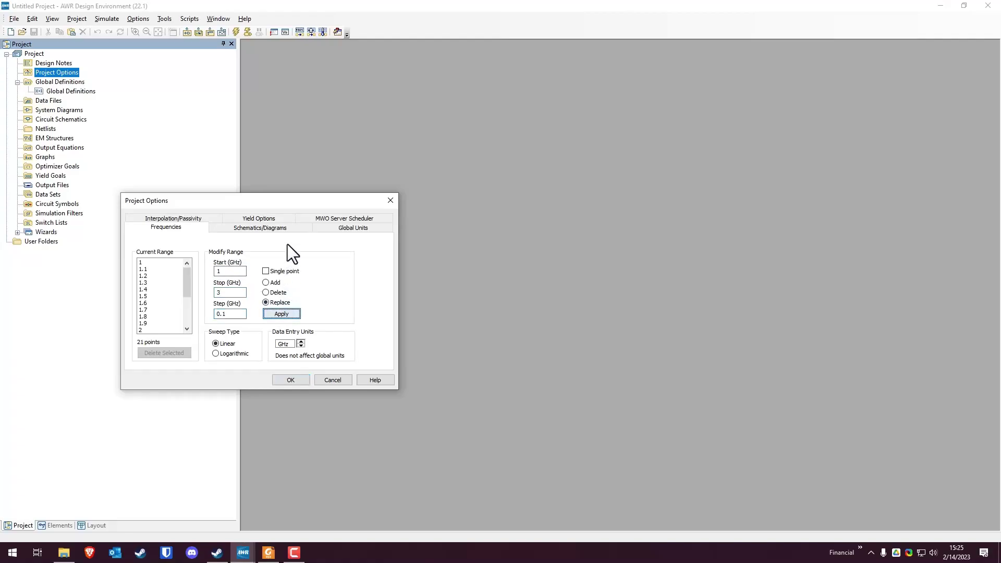
# Step: Change the global frequency unit to GHz and close Project Options
pyautogui.click(355, 230)
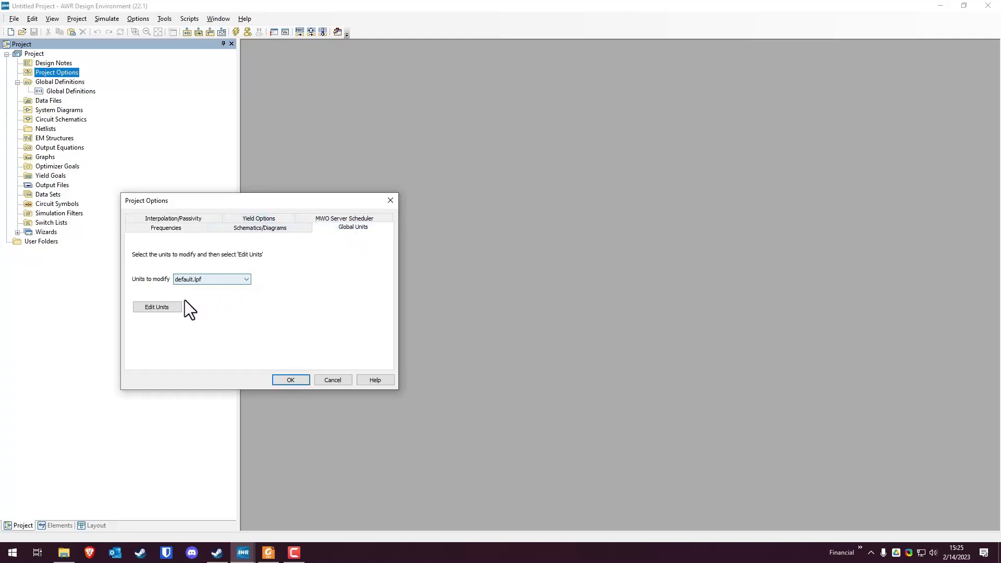
pyautogui.click(163, 306)
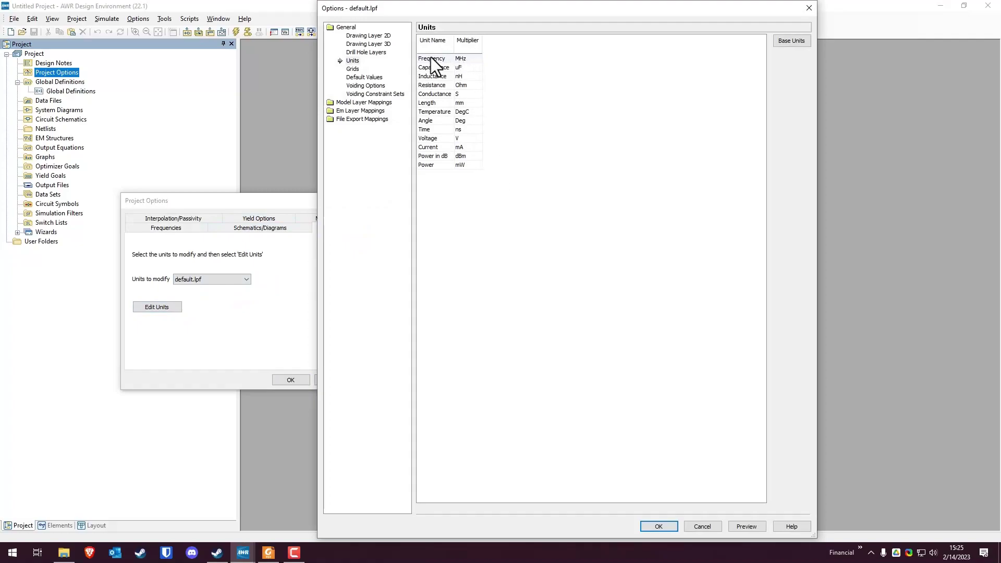
pyautogui.click(468, 58)
pyautogui.click(464, 98)
pyautogui.click(659, 524)
pyautogui.click(299, 382)
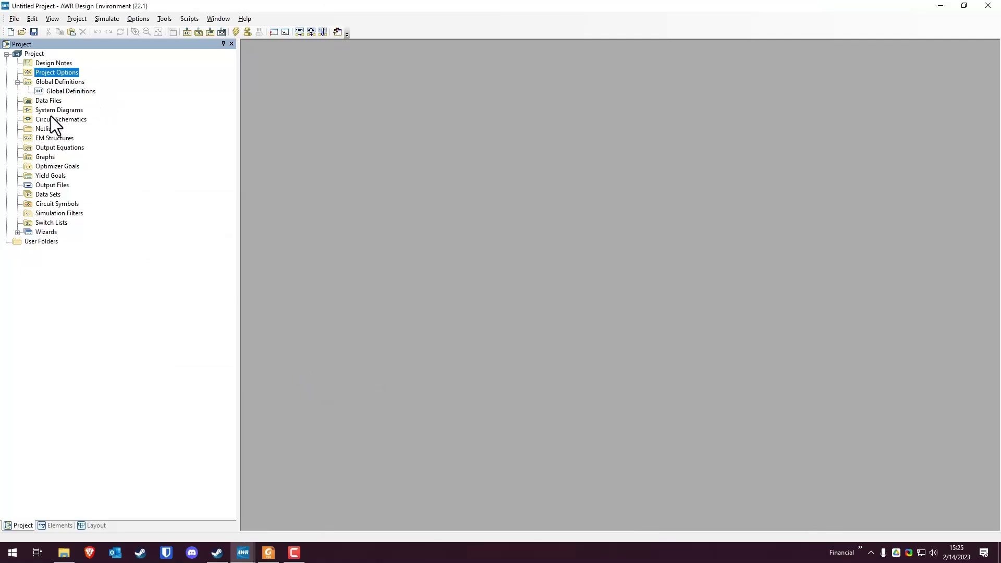
# Step: Create a new circuit schematic named 3a and maximize it
pyautogui.rightClick(78, 119)
pyautogui.click(98, 137)
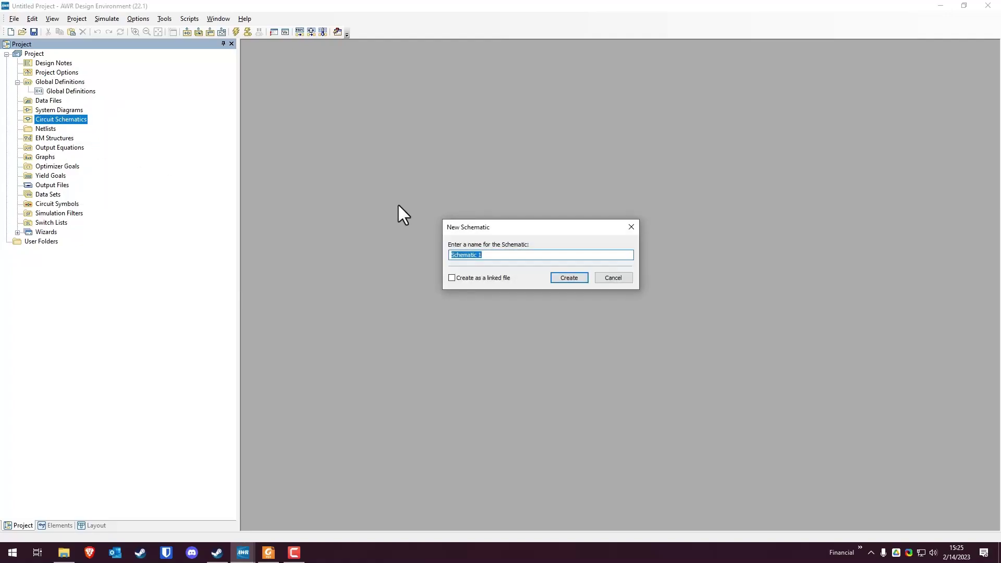
pyautogui.write('3a')
pyautogui.click(569, 278)
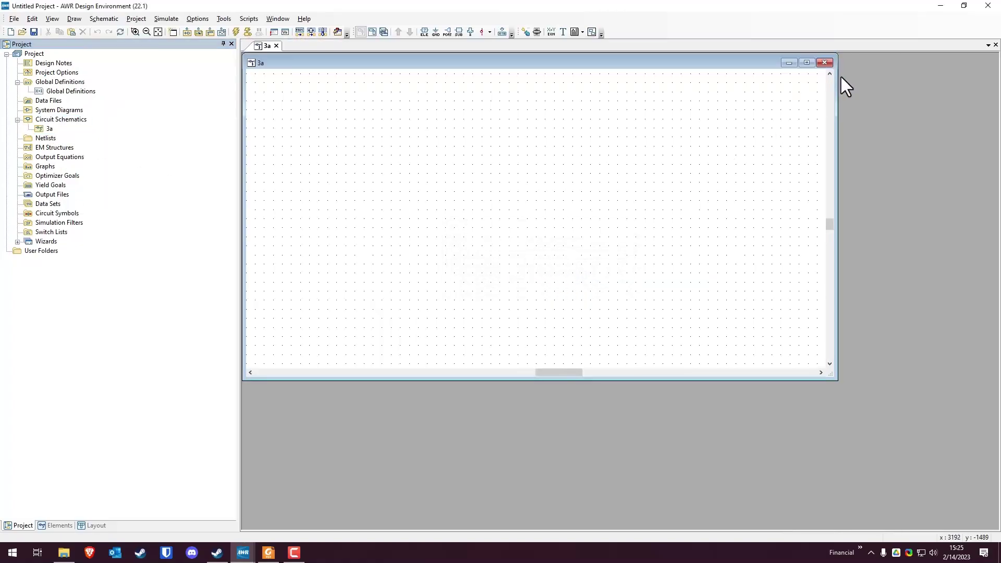
pyautogui.click(810, 63)
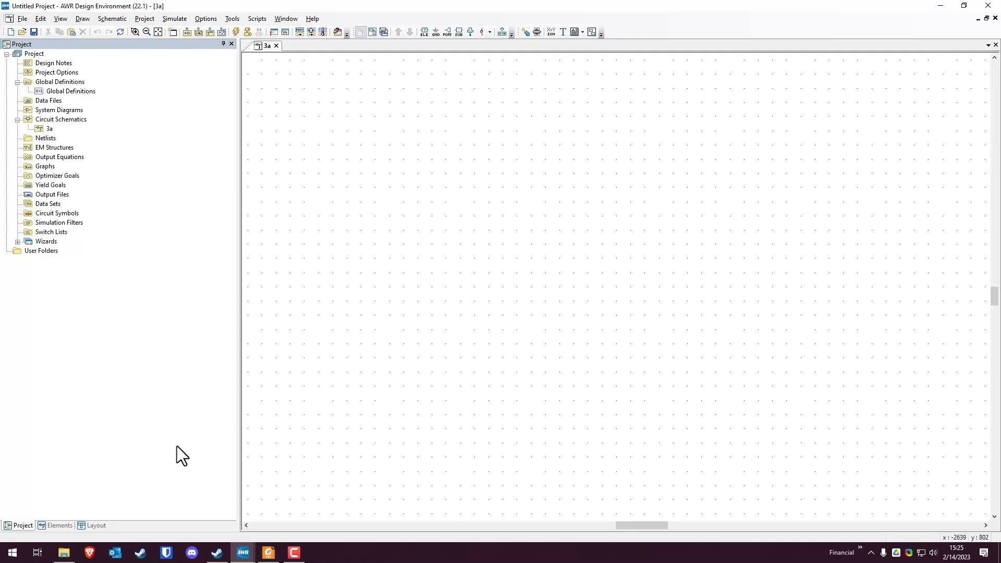
# Step: Place the Rogers RT-duroid 5880 62 mil, 1/2 oz substrate in the schematic
pyautogui.click(55, 524)
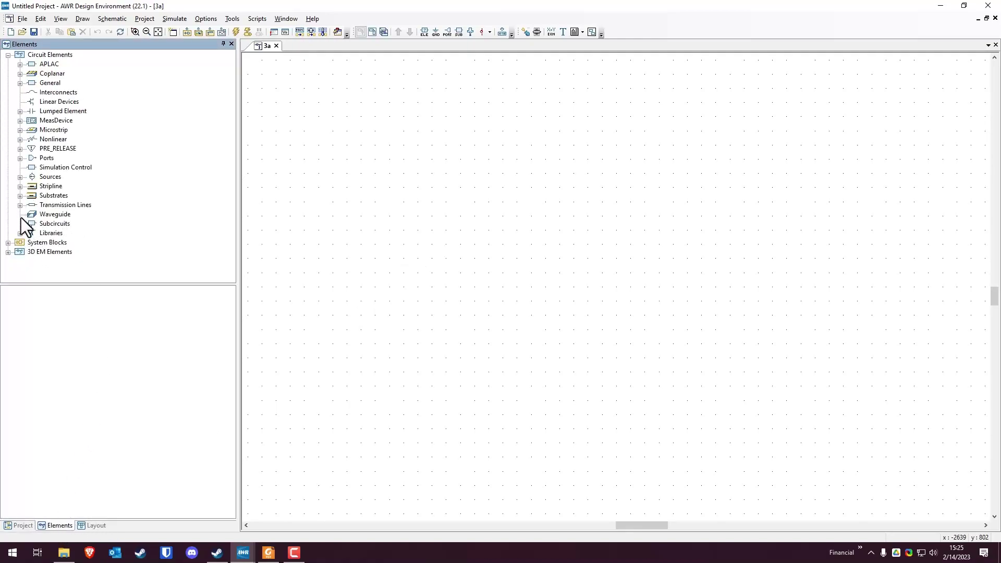
pyautogui.click(18, 234)
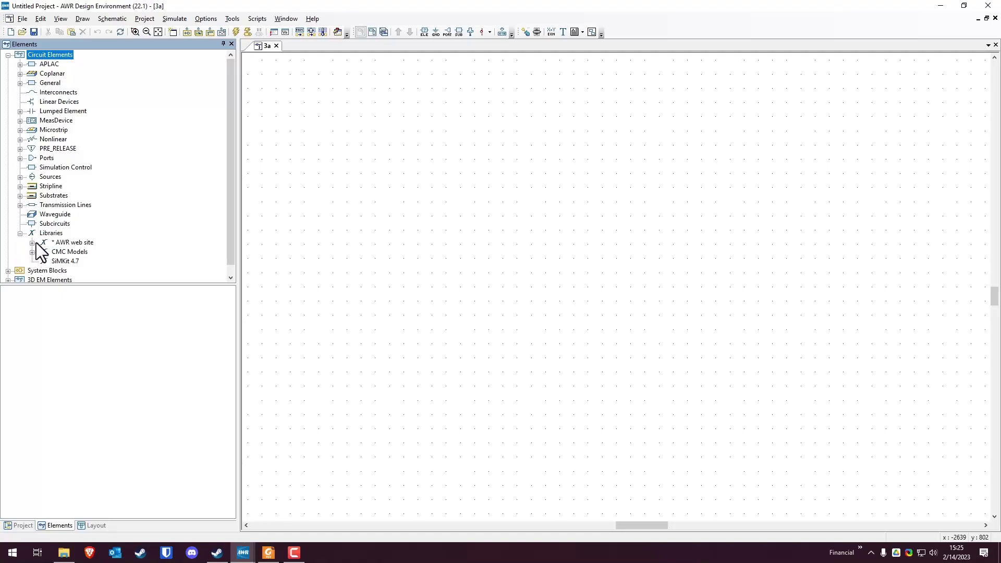
pyautogui.click(34, 243)
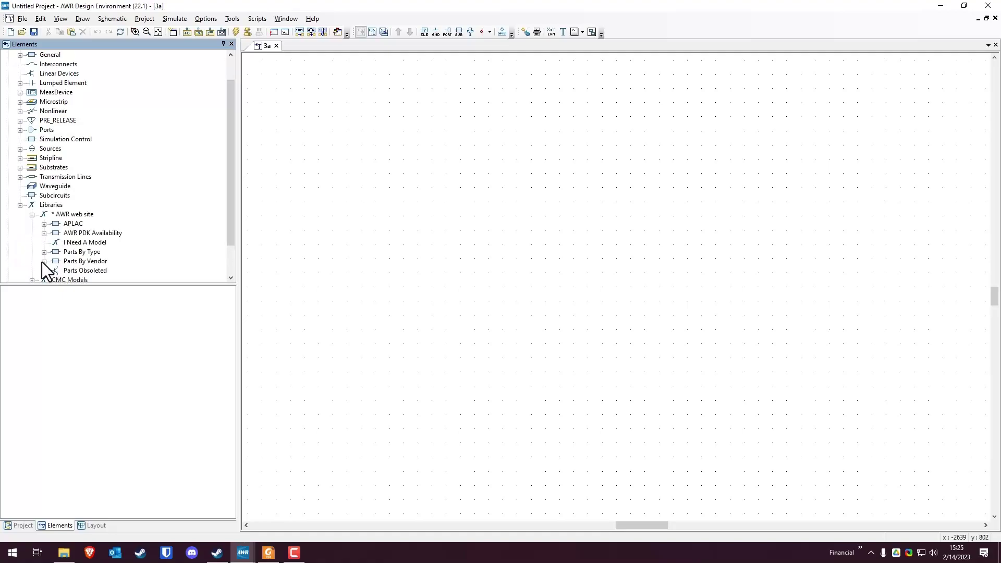
pyautogui.click(44, 262)
pyautogui.scroll(-10, 95, 235)
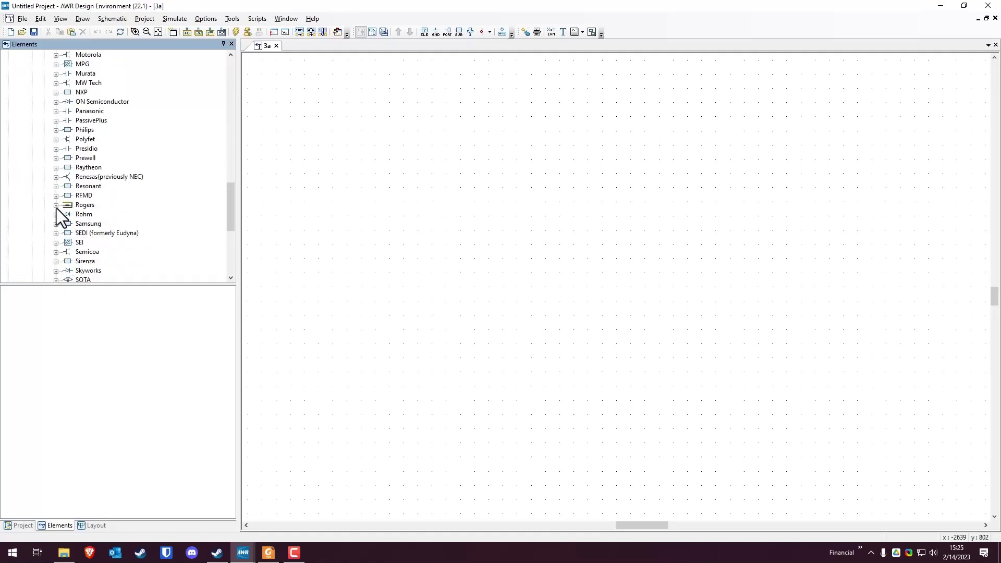
pyautogui.click(56, 206)
pyautogui.click(68, 215)
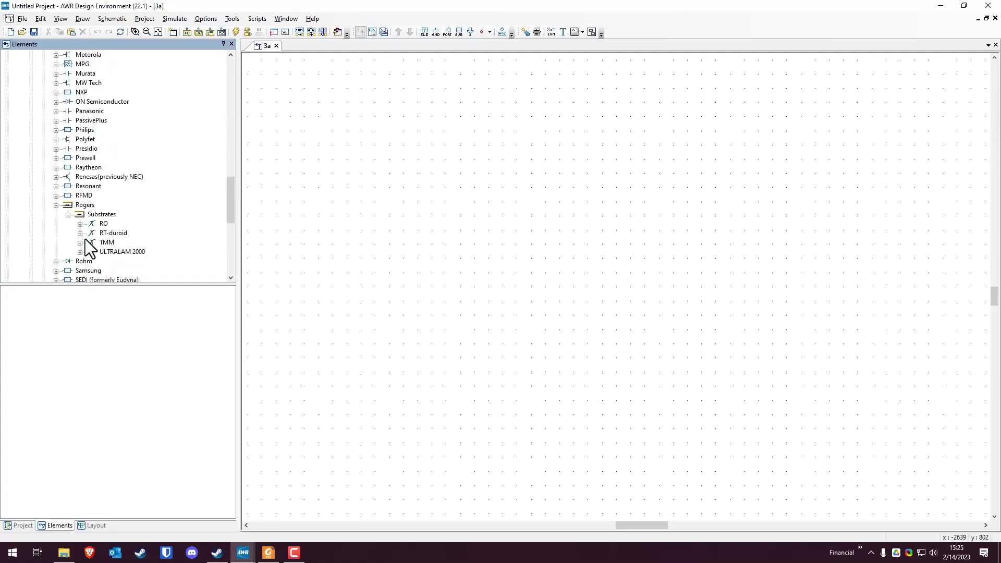
pyautogui.click(80, 233)
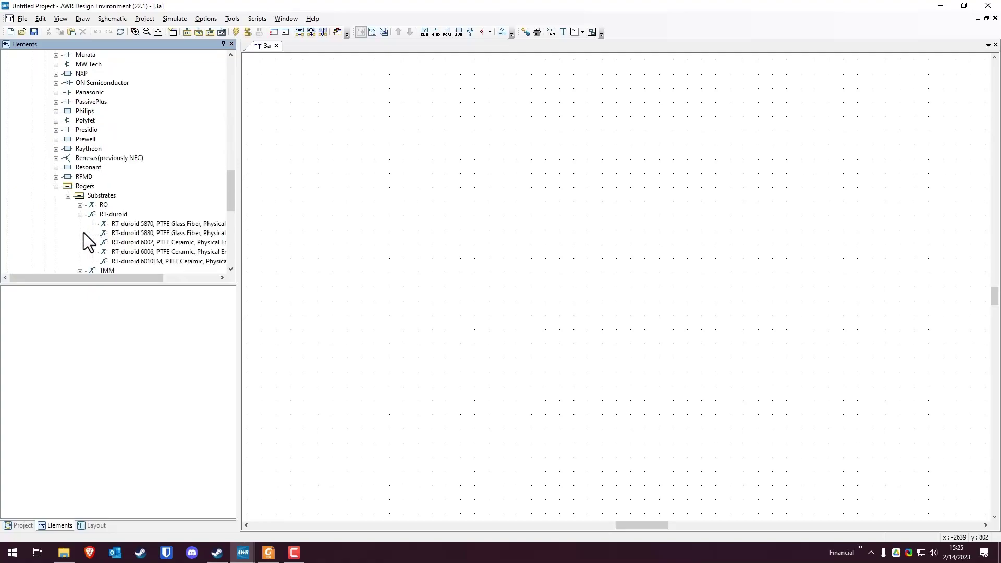
pyautogui.click(137, 233)
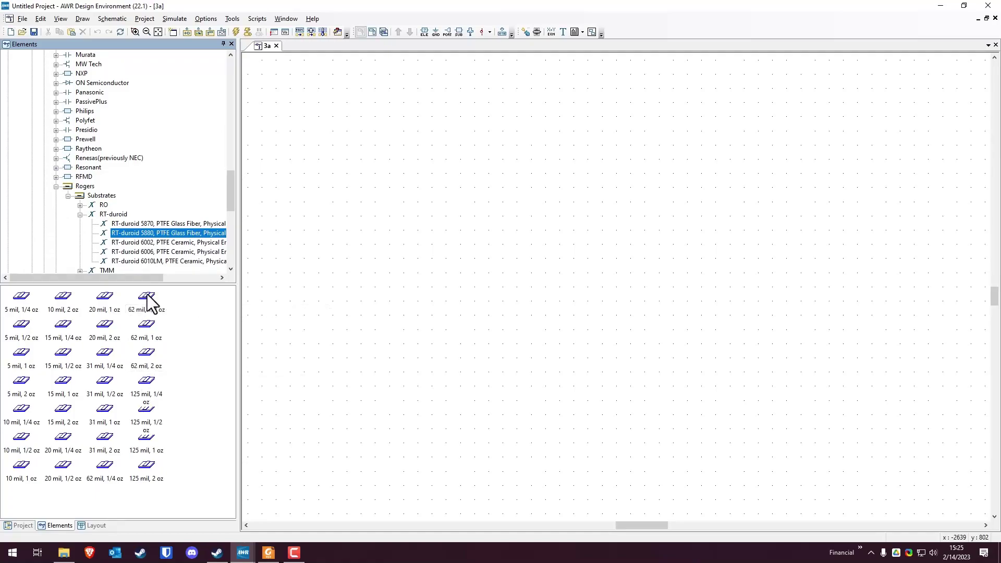
pyautogui.moveTo(150, 308); pyautogui.dragTo(391, 195)
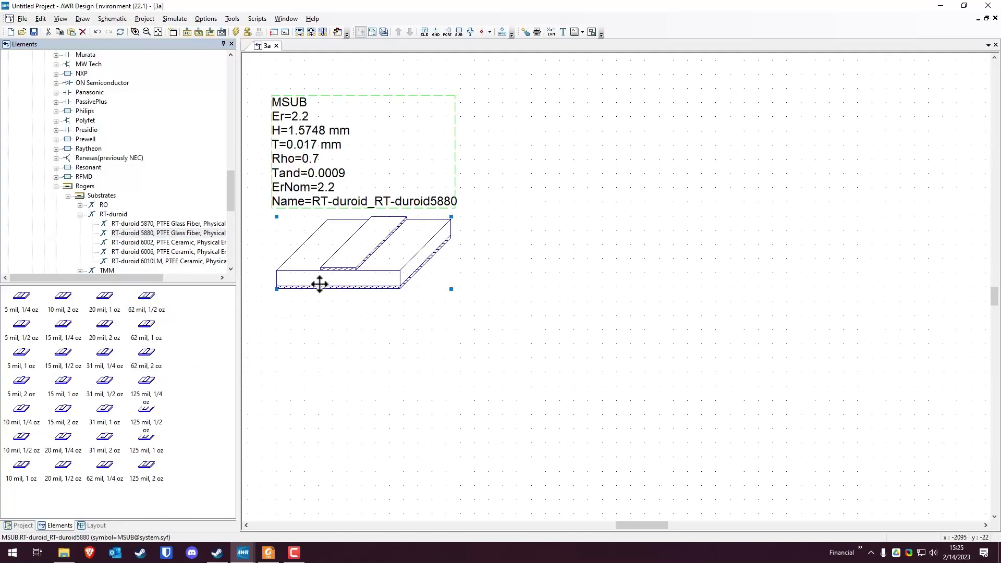
pyautogui.moveTo(357, 261); pyautogui.dragTo(386, 260)
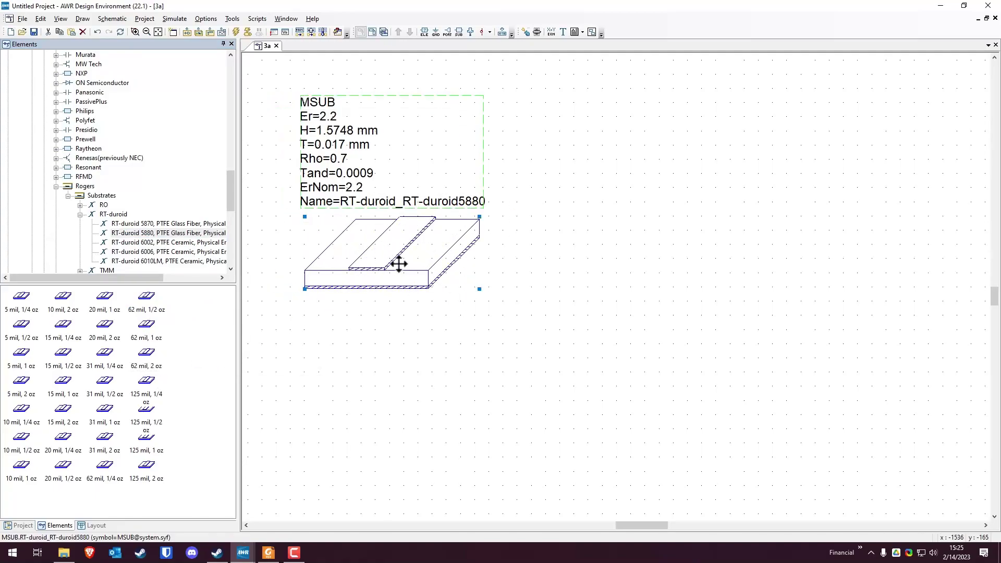
pyautogui.scroll(-1, 521, 285)
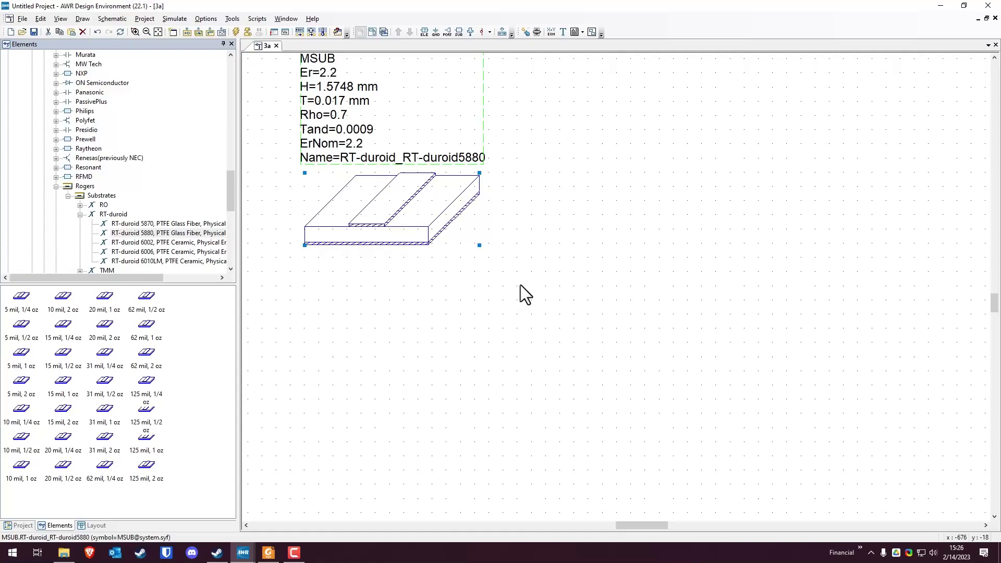
# Step: Place an input port and an MLIN microstrip line to its right
pyautogui.click(448, 32)
pyautogui.click(399, 375)
pyautogui.scroll(-2, 501, 255)
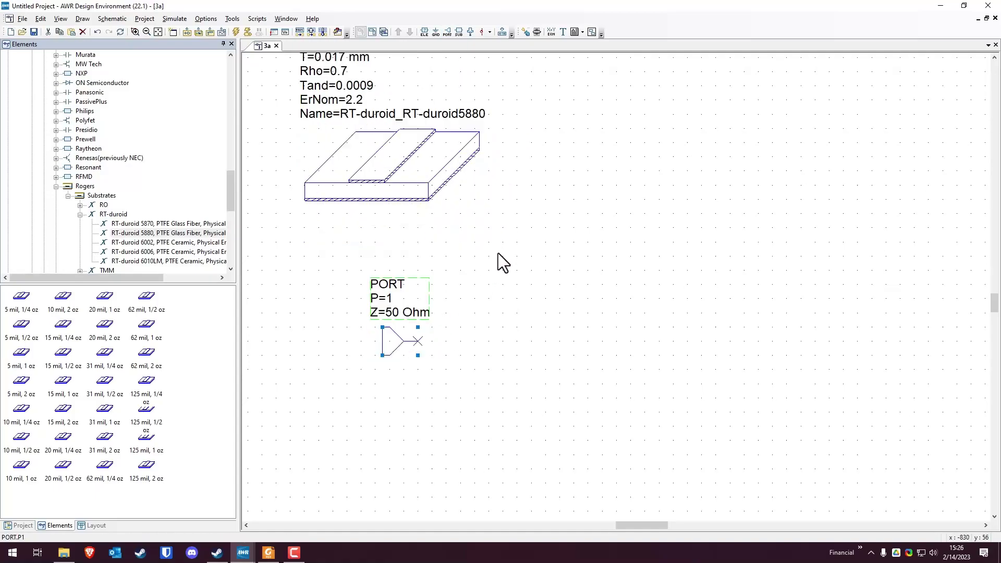
pyautogui.click(425, 32)
pyautogui.write('mlin')
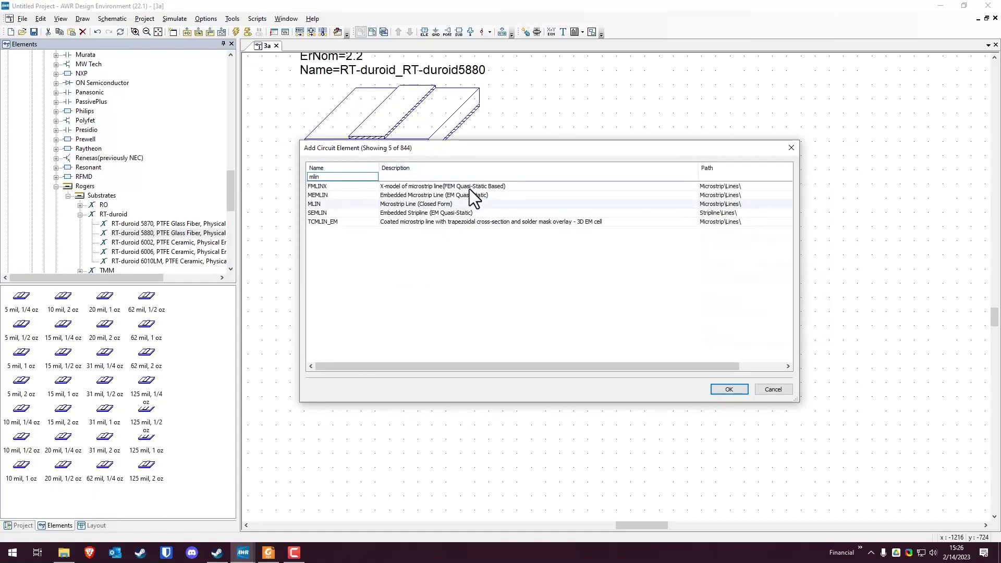
pyautogui.click(440, 203)
pyautogui.click(726, 391)
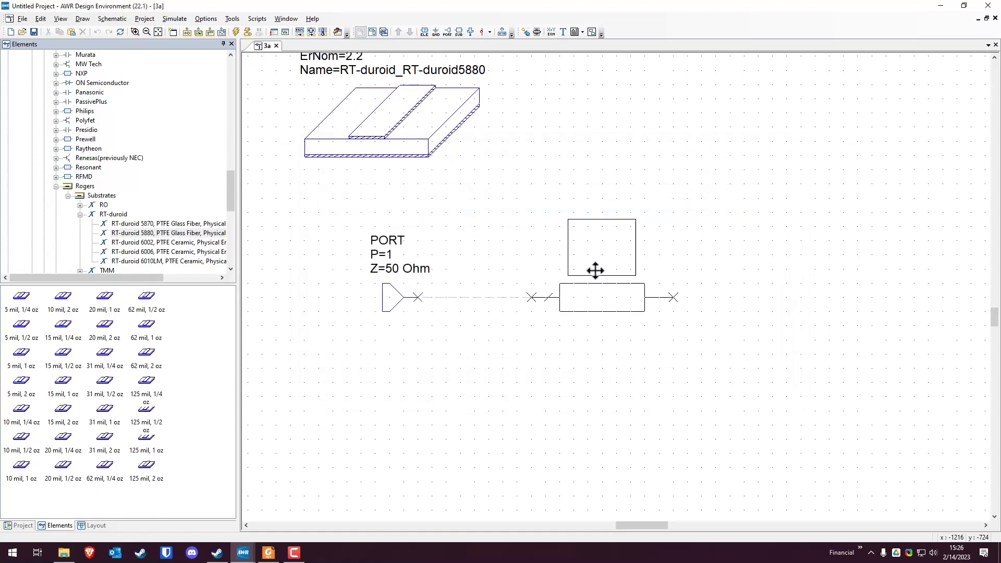
pyautogui.click(590, 264)
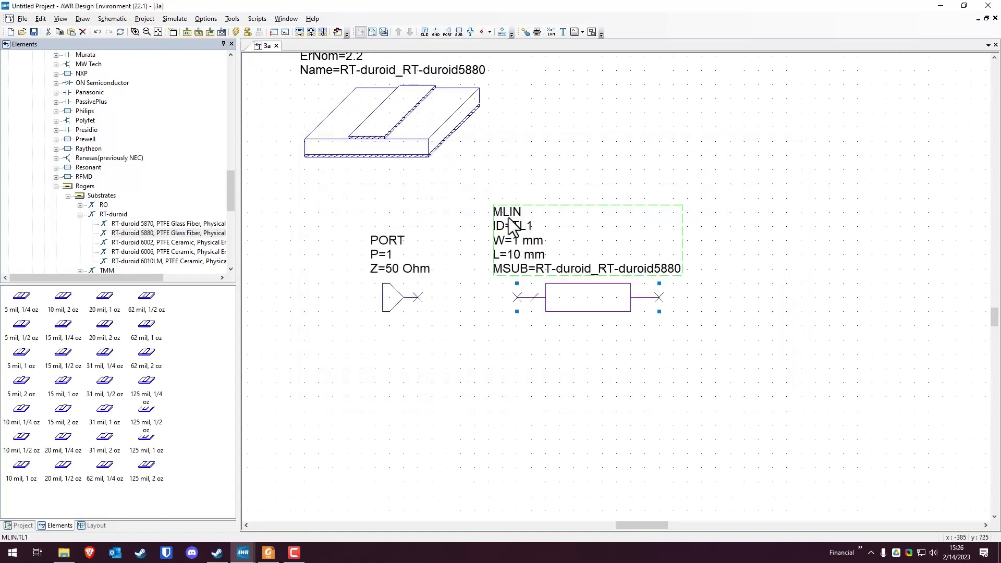
# Step: Add an MTEE microstrip tee and attach its port 2 to line TL1
pyautogui.click(424, 34)
pyautogui.write('mtee')
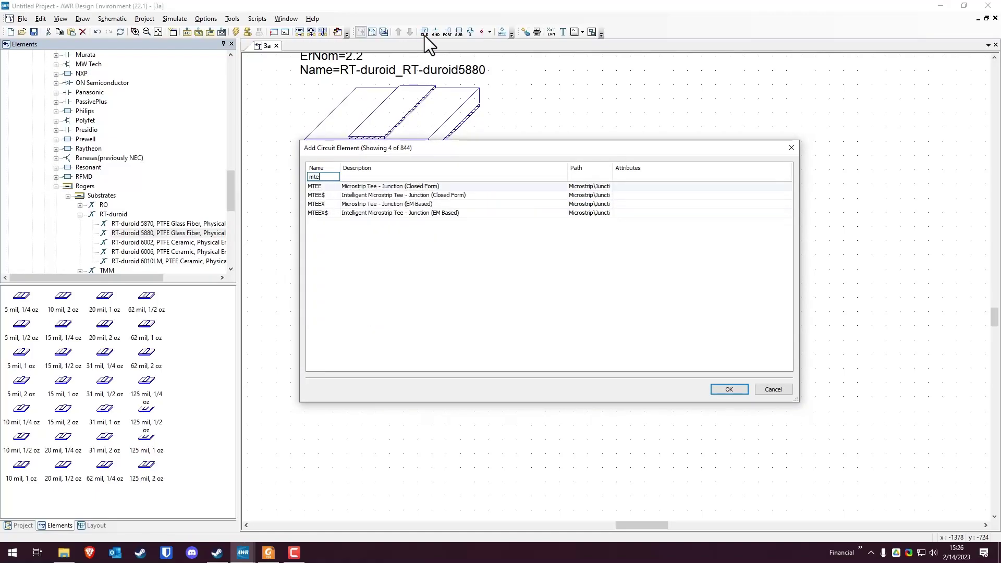
pyautogui.click(426, 185)
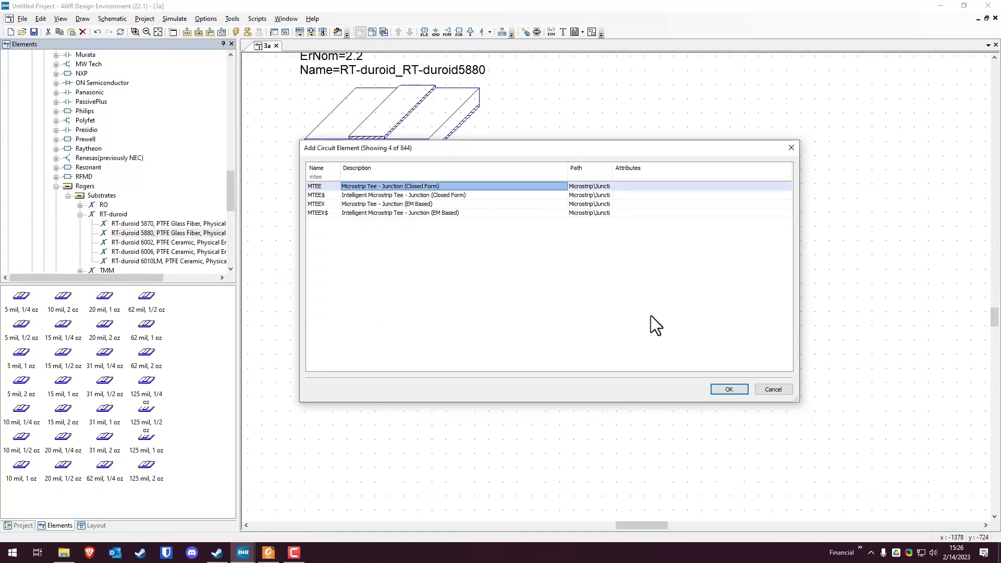
pyautogui.click(729, 390)
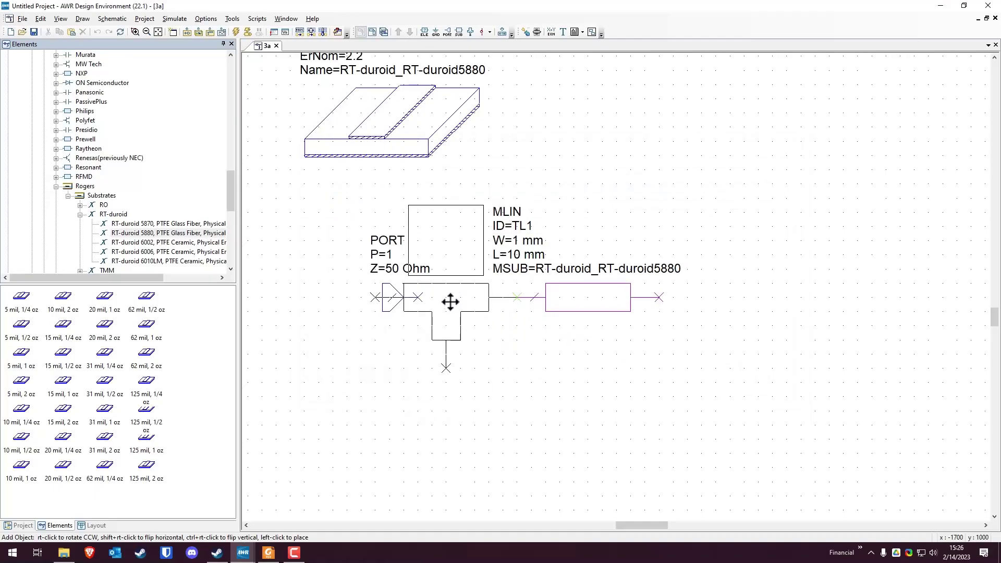
pyautogui.click(451, 302)
pyautogui.moveTo(457, 306); pyautogui.dragTo(498, 392)
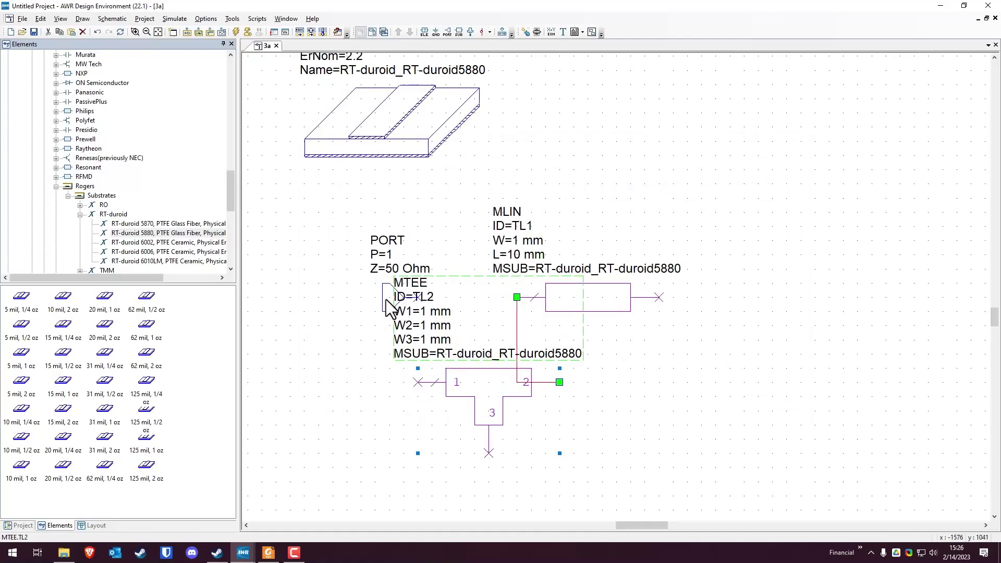
# Step: Arrange port, tee and line in a chain, tidy their labels, and wire port to tee port 1
pyautogui.moveTo(385, 299); pyautogui.dragTo(313, 299)
pyautogui.moveTo(498, 381); pyautogui.dragTo(431, 298)
pyautogui.moveTo(318, 297); pyautogui.dragTo(300, 292)
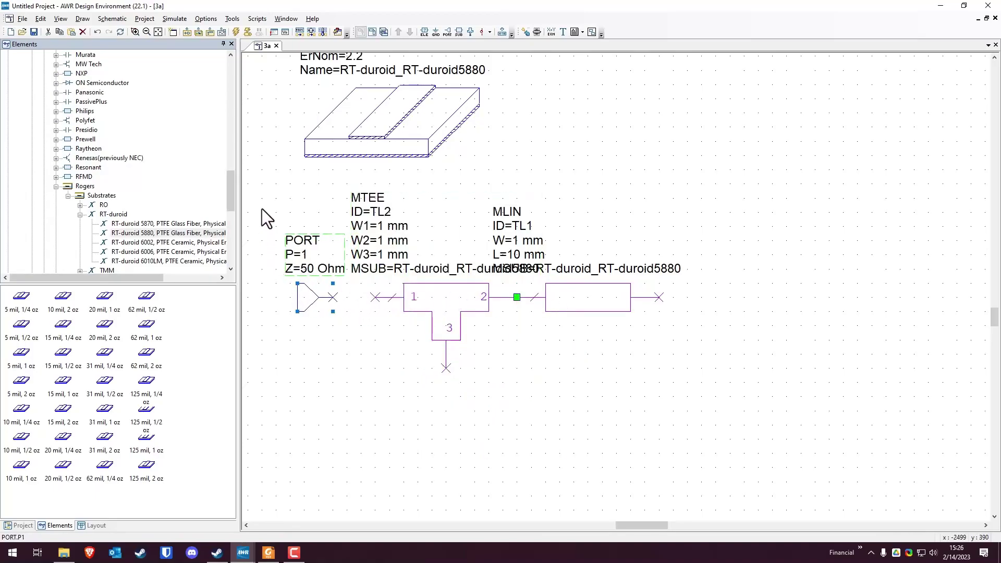
pyautogui.moveTo(261, 208); pyautogui.dragTo(783, 399)
pyautogui.moveTo(787, 311); pyautogui.dragTo(472, 380)
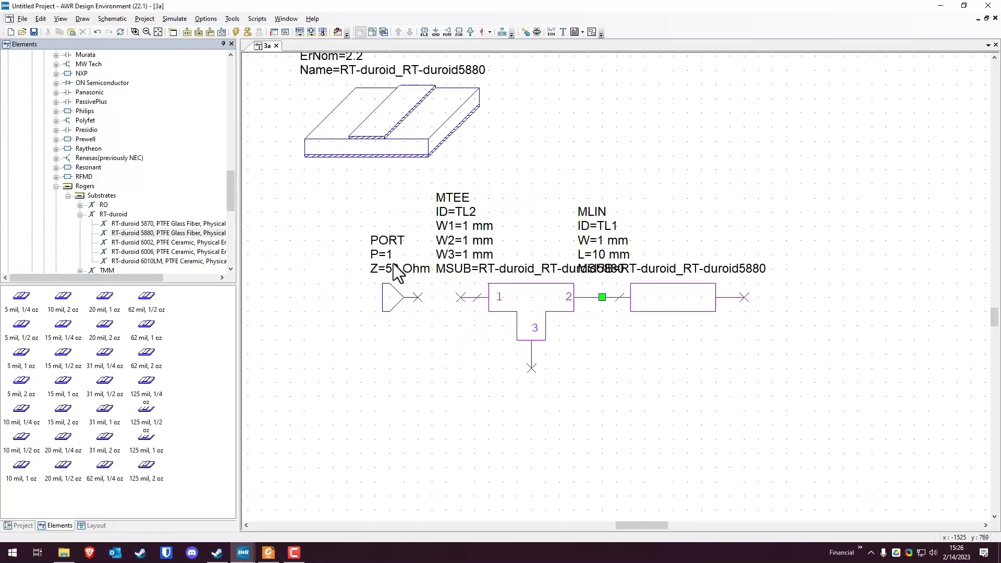
pyautogui.moveTo(395, 271); pyautogui.dragTo(337, 313)
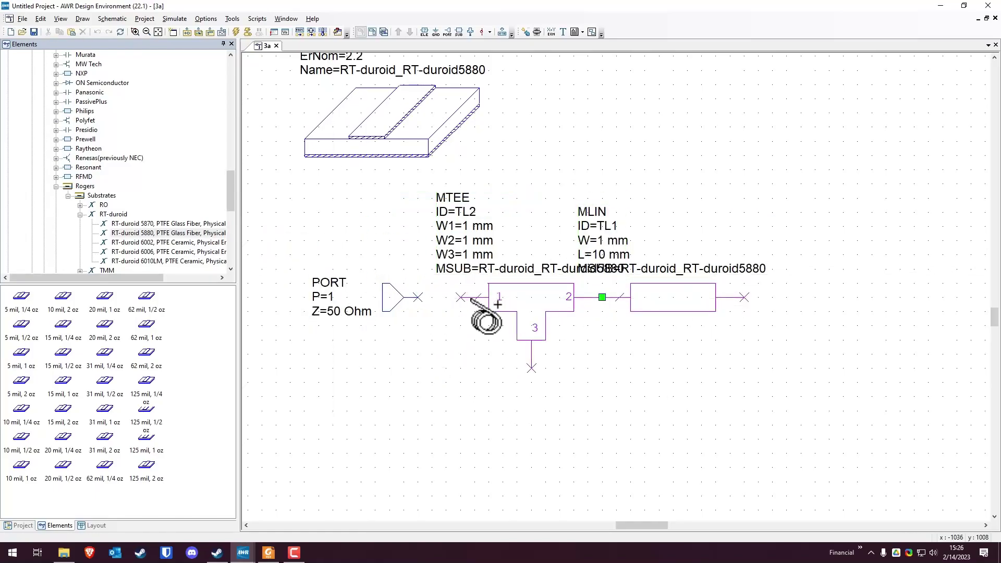
pyautogui.click(461, 299)
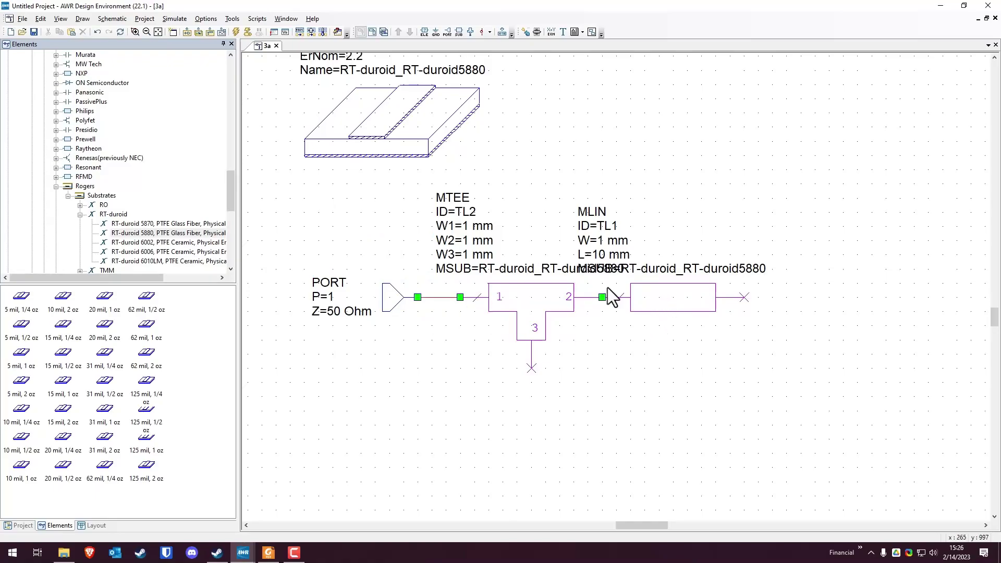
pyautogui.moveTo(492, 256); pyautogui.dragTo(440, 258)
# Step: Rename the MSUB substrate to RTduroid5880
pyautogui.moveTo(617, 265); pyautogui.dragTo(639, 266)
pyautogui.scroll(3, 421, 246)
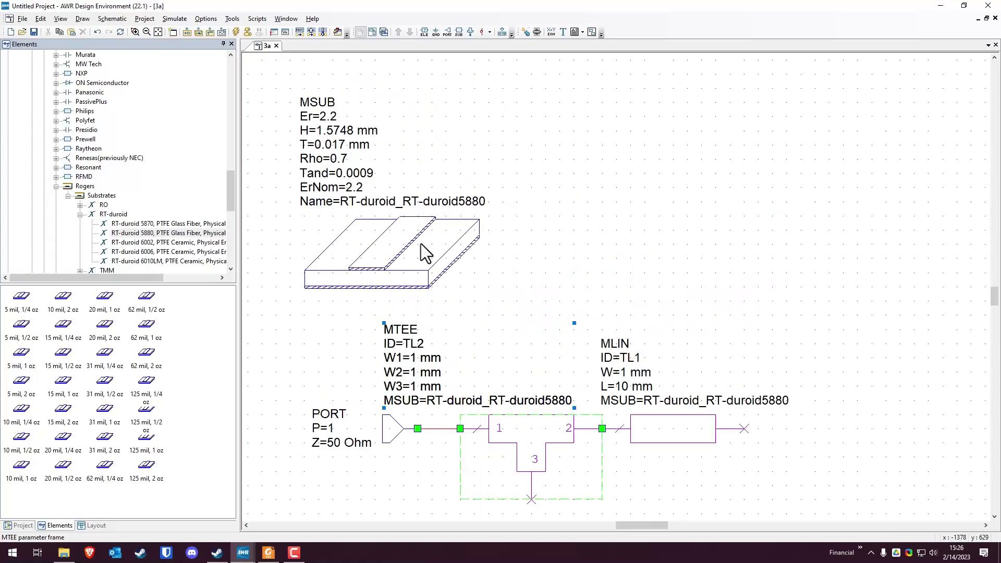
pyautogui.click(412, 201)
pyautogui.click(424, 202)
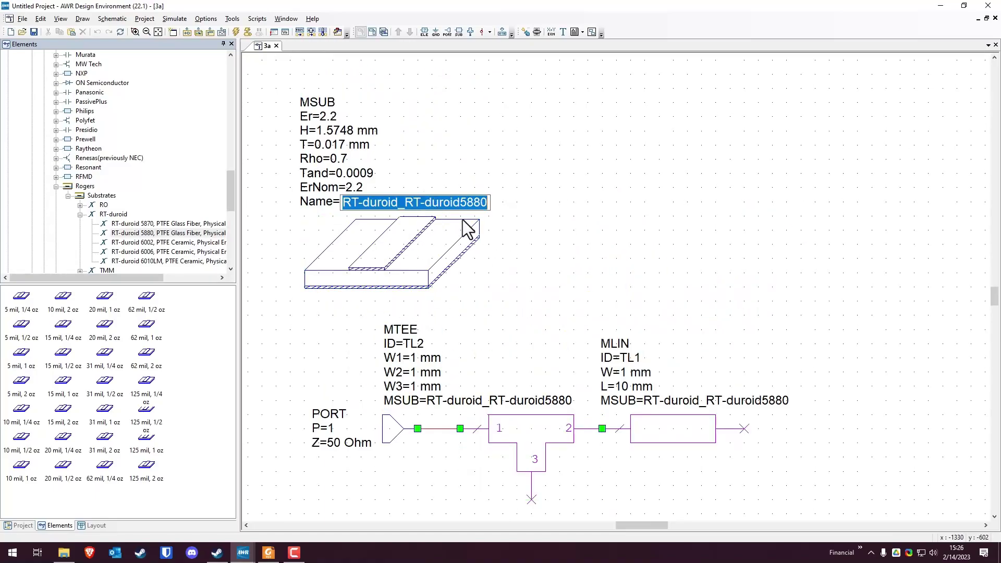
pyautogui.write('RTduro')
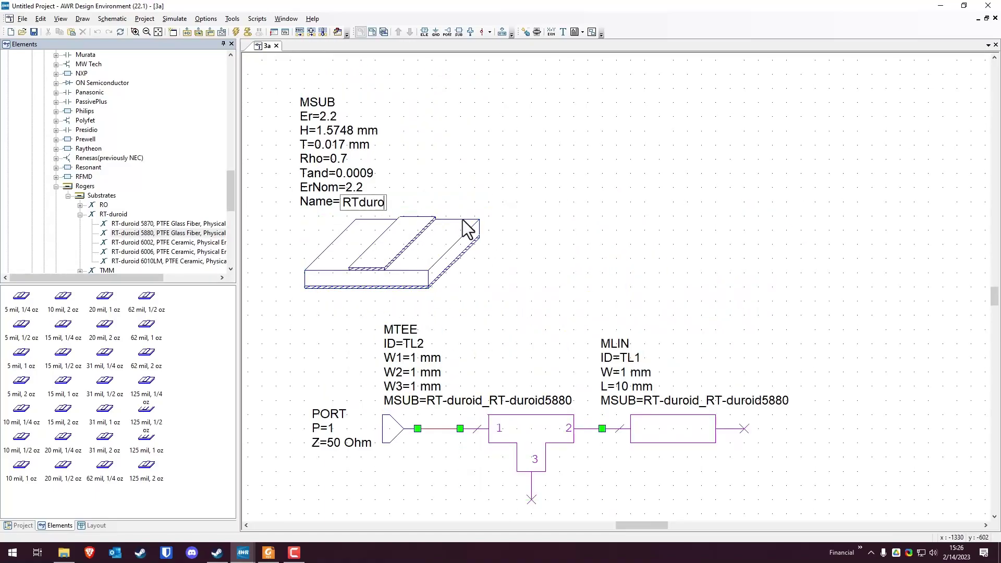
pyautogui.write('id5880')
pyautogui.press('Return')
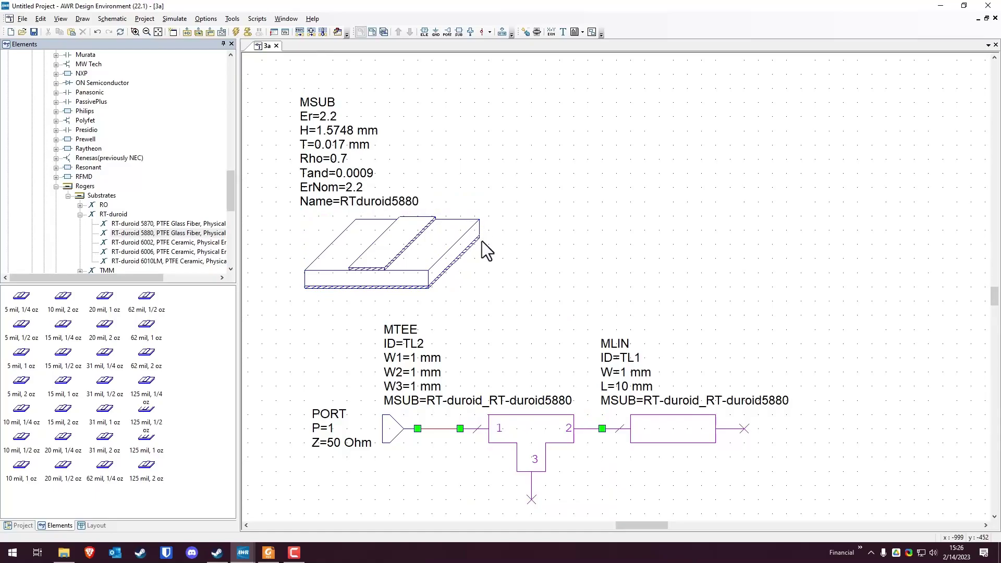
# Step: Assign RTduroid5880 as the substrate of tee TL2 and line TL1
pyautogui.click(560, 402)
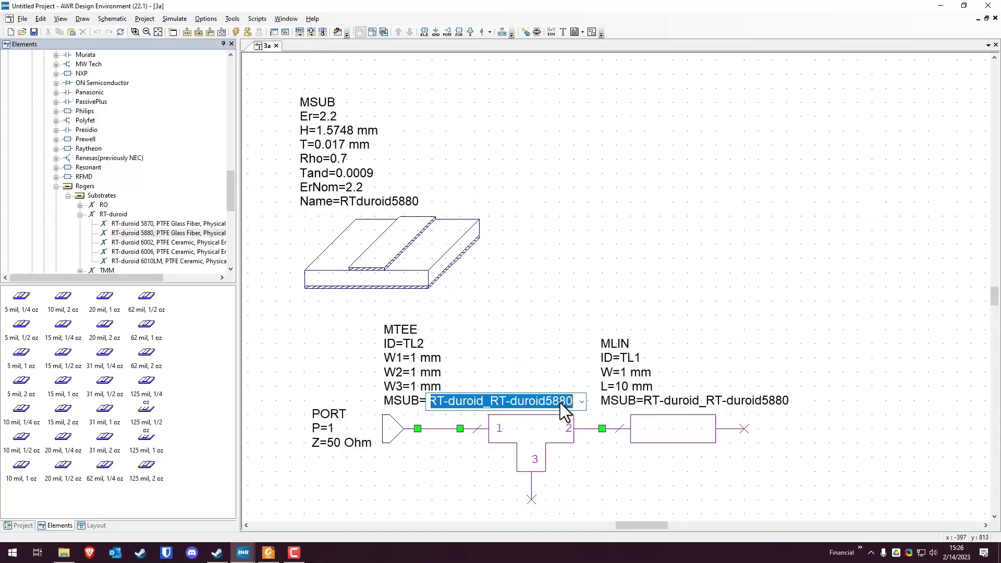
pyautogui.click(583, 403)
pyautogui.click(533, 433)
pyautogui.click(740, 402)
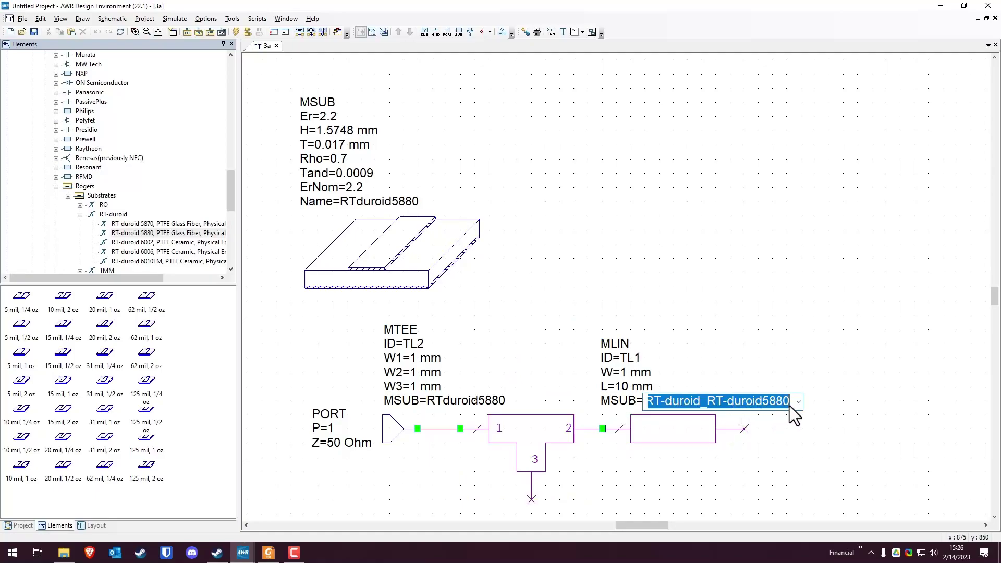
pyautogui.click(797, 403)
pyautogui.click(721, 433)
pyautogui.scroll(-1, 745, 360)
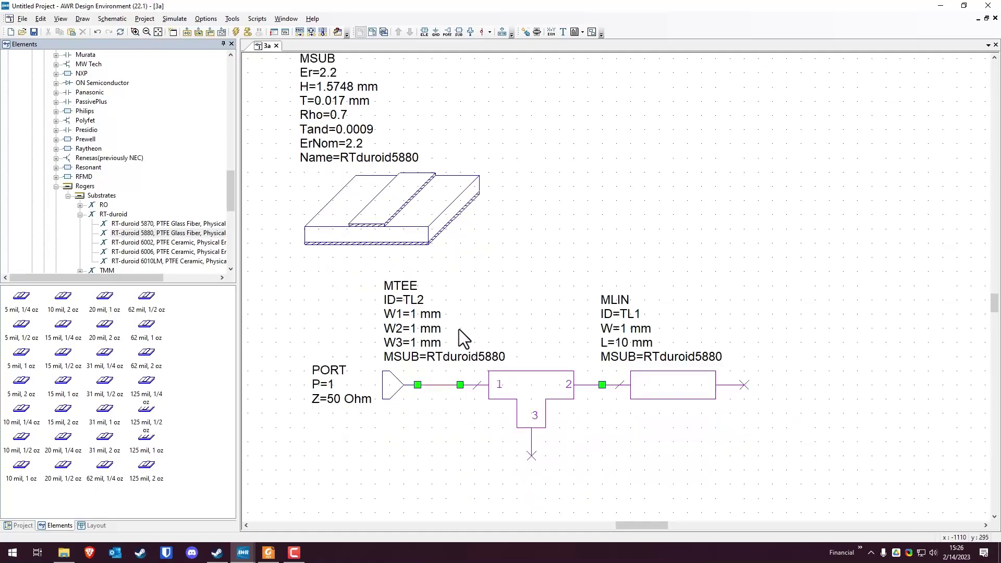
# Step: Add a vertical ZFREQ load and wire it to line TL1's output
pyautogui.click(425, 32)
pyautogui.write('zfreq')
pyautogui.click(406, 187)
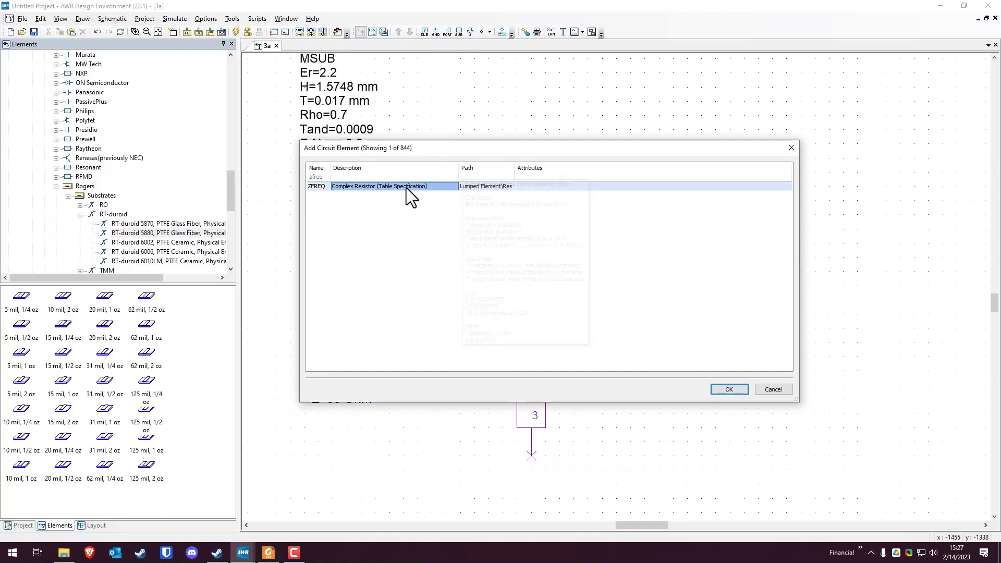
pyautogui.click(731, 391)
pyautogui.rightClick(954, 412)
pyautogui.click(832, 450)
pyautogui.scroll(-2, 880, 403)
pyautogui.moveTo(756, 381); pyautogui.dragTo(772, 408)
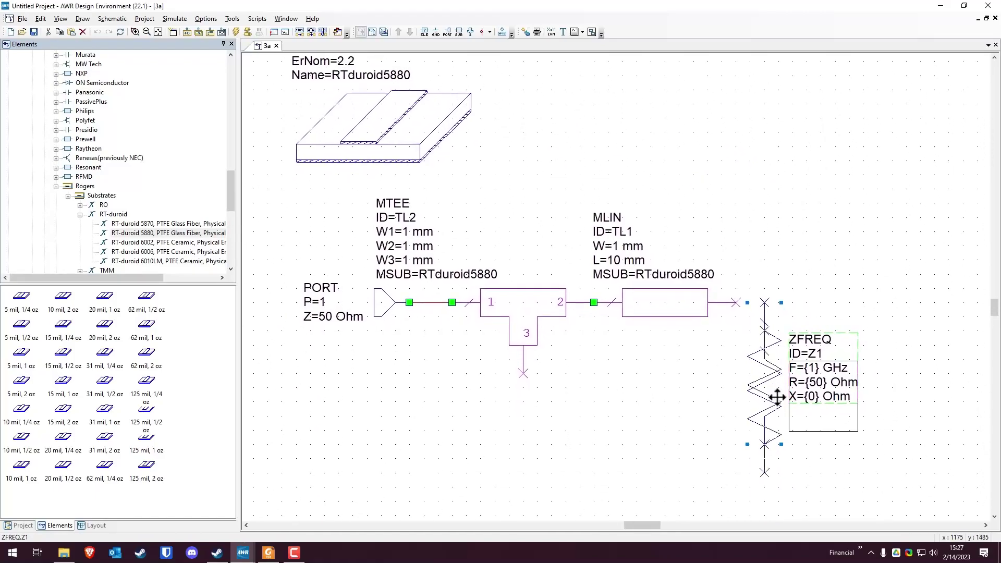
pyautogui.click(736, 302)
pyautogui.click(764, 331)
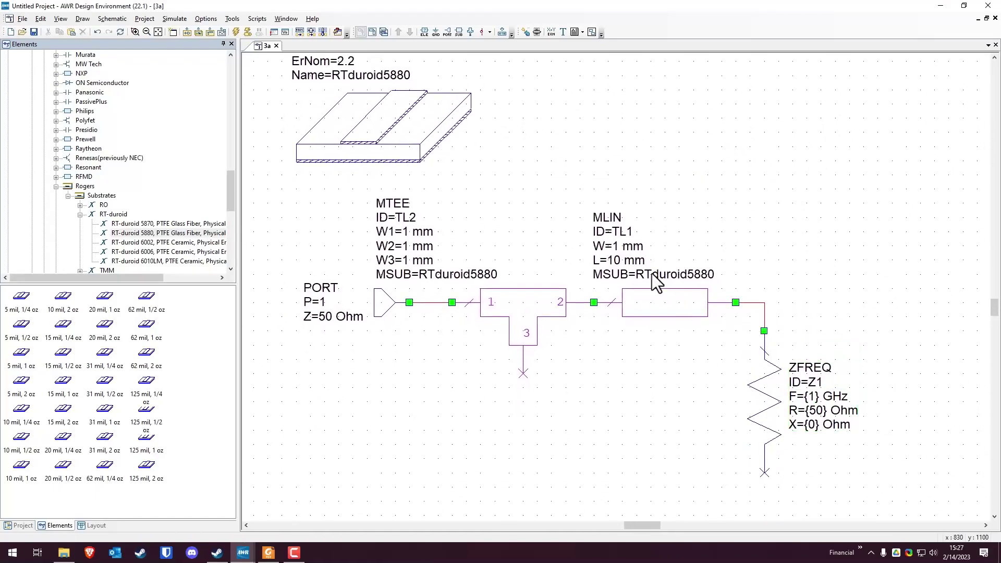
# Step: Connect a ground to the load's bottom pin
pyautogui.click(436, 32)
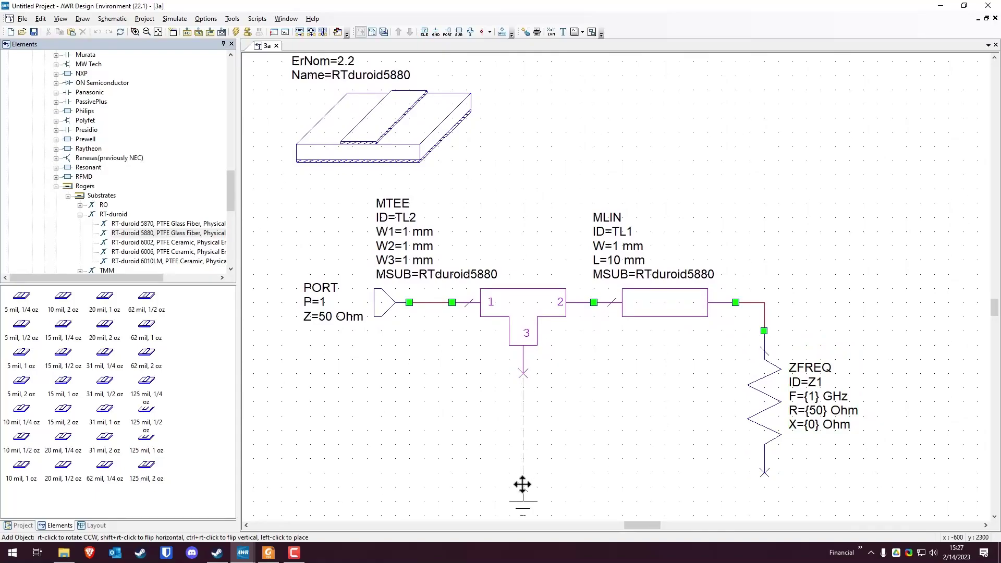
pyautogui.click(523, 487)
pyautogui.scroll(-2, 596, 402)
pyautogui.moveTo(516, 422); pyautogui.dragTo(761, 409)
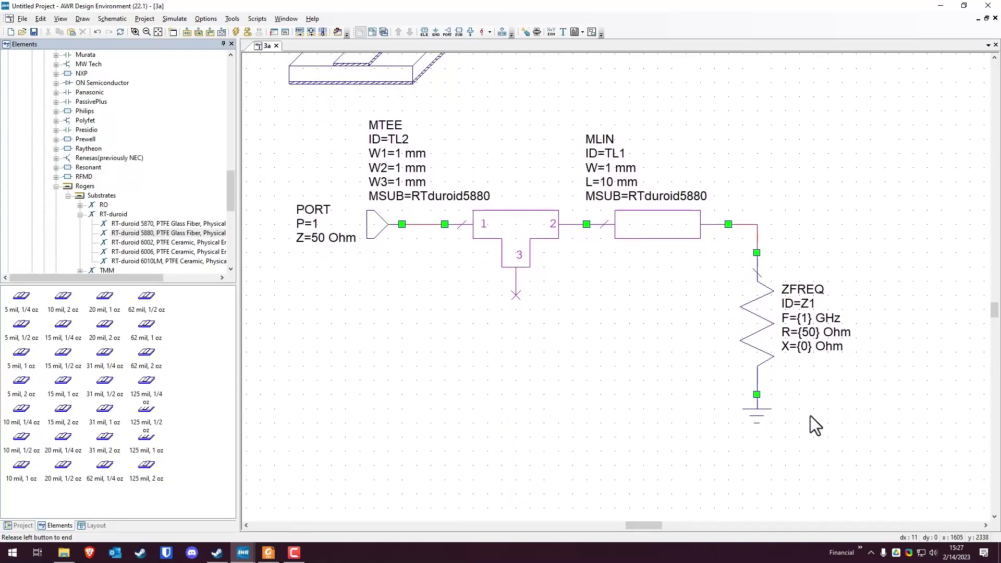
# Step: Set the load's F to 2 GHz and R to 15 Ohm, then edit its X value
pyautogui.doubleClick(806, 318)
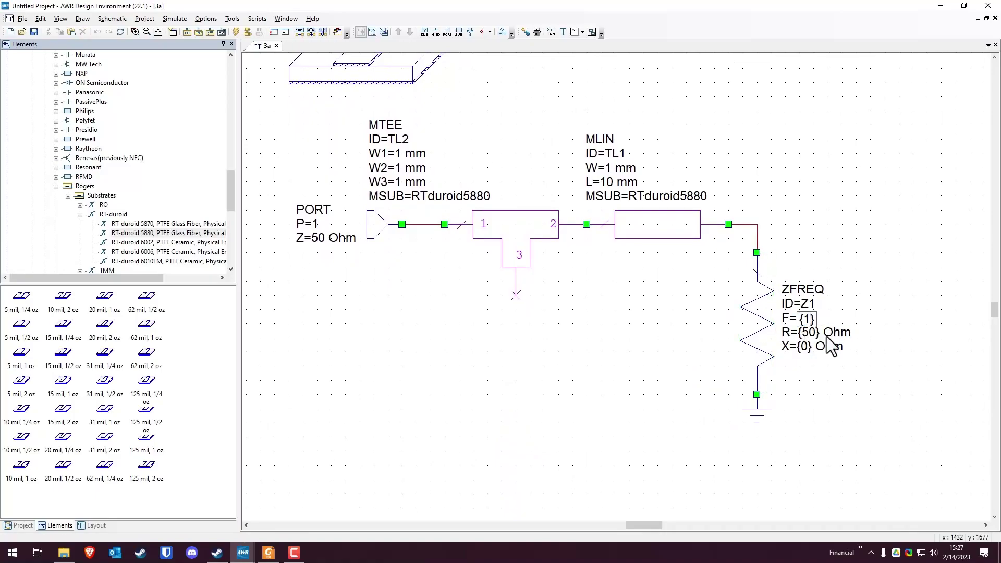
pyautogui.press('BackSpace')
pyautogui.write('2')
pyautogui.click(811, 332)
pyautogui.doubleClick(811, 332)
pyautogui.write('15')
pyautogui.doubleClick(806, 348)
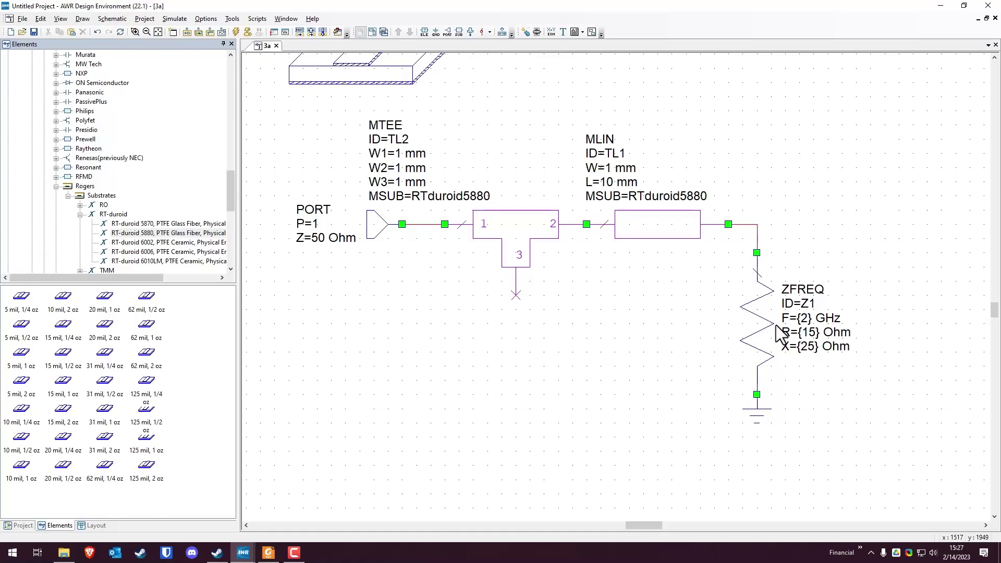
# Step: Copy line TL1 and place the rotated copy TL3 under the tee's port 3
pyautogui.click(666, 237)
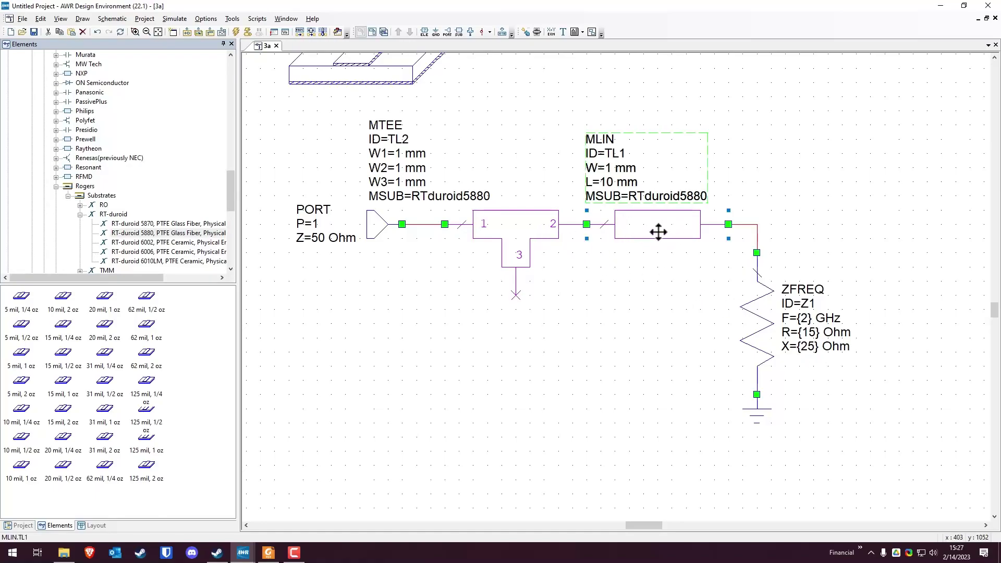
pyautogui.hotkey('ctrl', 'c')
pyautogui.hotkey('ctrl', 'v')
pyautogui.rightClick(521, 290)
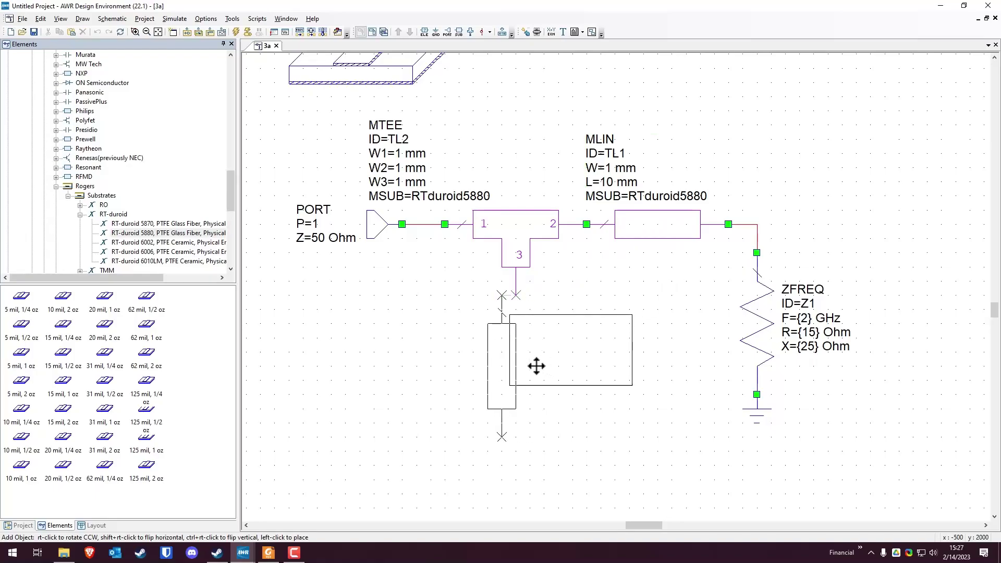
pyautogui.click(539, 384)
pyautogui.moveTo(563, 374); pyautogui.dragTo(408, 385)
pyautogui.click(636, 383)
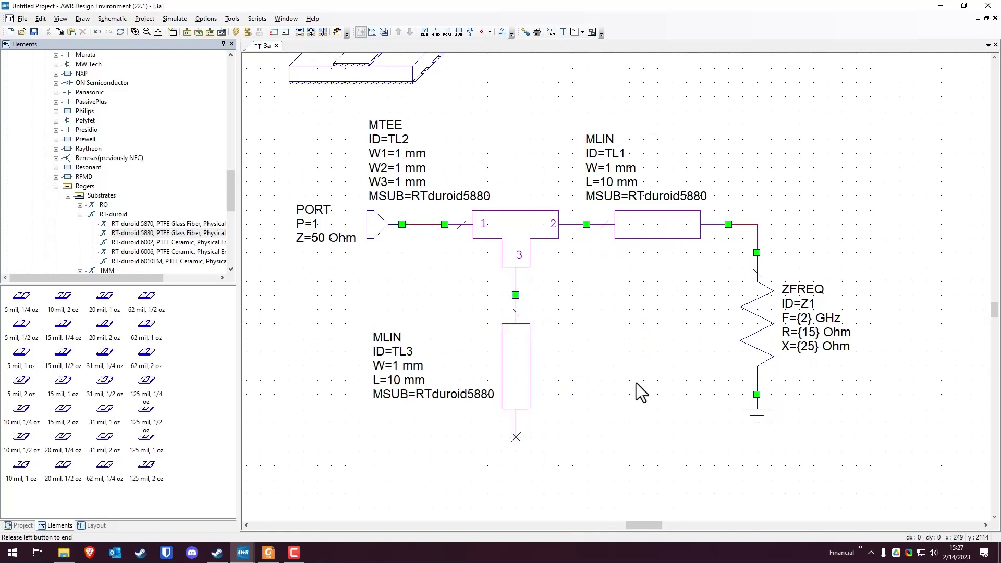
# Step: Paste a copy of the ground onto the stub's free end
pyautogui.click(759, 413)
pyautogui.hotkey('ctrl', 'c')
pyautogui.hotkey('ctrl', 'v')
pyautogui.click(519, 454)
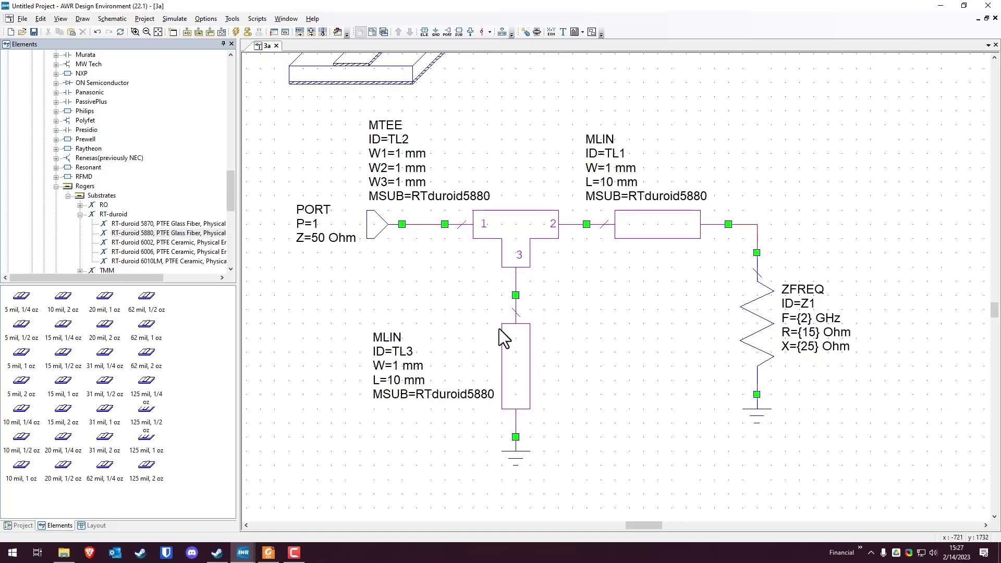
pyautogui.click(391, 374)
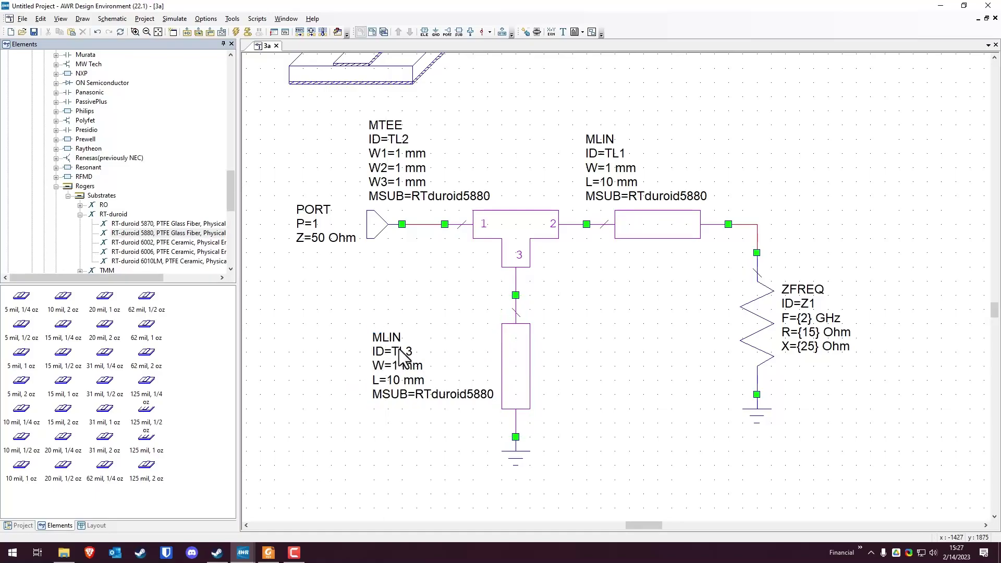
# Step: Rename the stub's ID to Stub and line TL1's ID to Line
pyautogui.doubleClick(405, 352)
pyautogui.write('Stub')
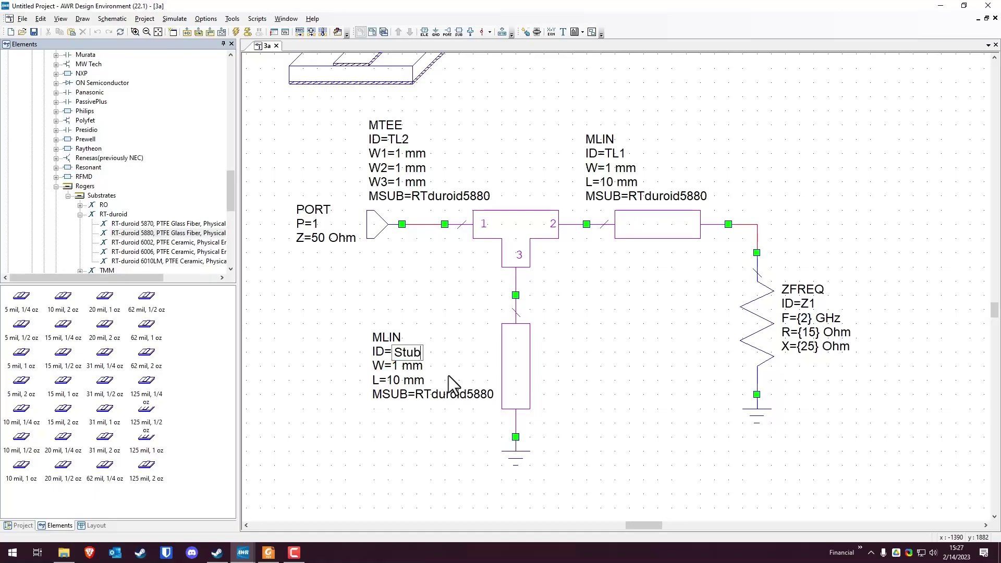
pyautogui.press('Return')
pyautogui.doubleClick(612, 156)
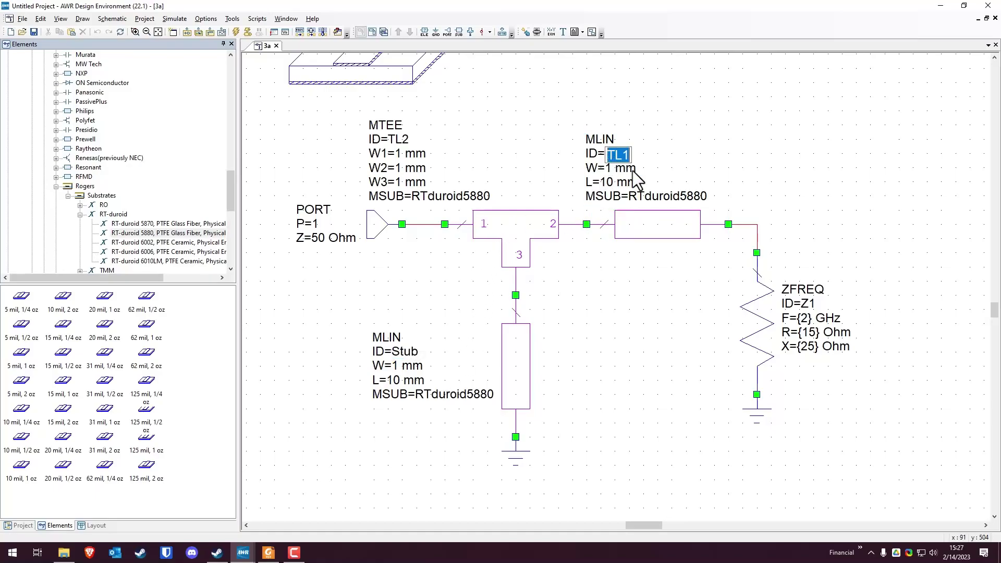
pyautogui.write('Line')
pyautogui.press('Return')
pyautogui.moveTo(389, 173); pyautogui.dragTo(457, 176)
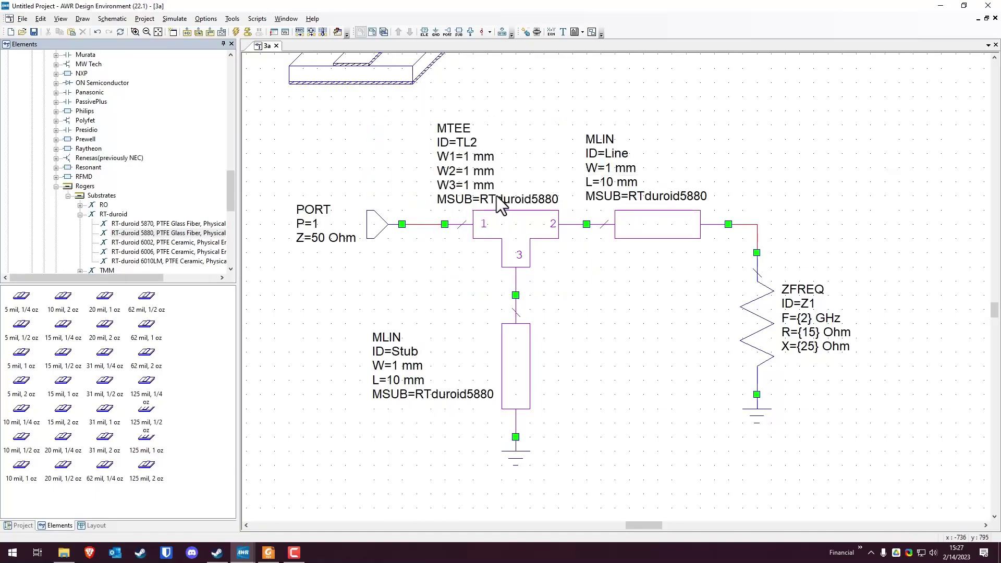
pyautogui.doubleClick(468, 156)
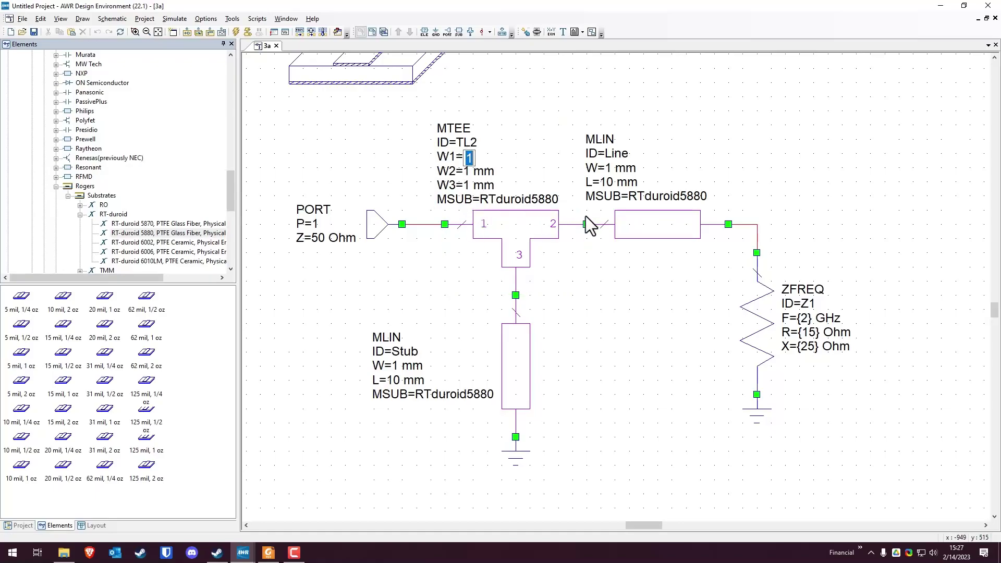
pyautogui.write('W@TL')
pyautogui.press('BackSpace')
pyautogui.press('BackSpace')
pyautogui.write('MLIN.Line')
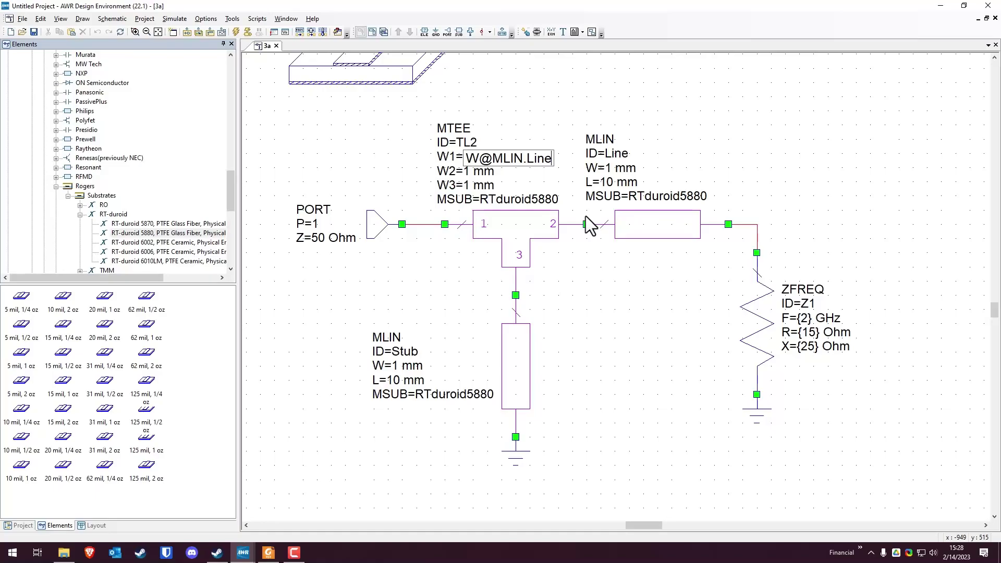
pyautogui.press('Return')
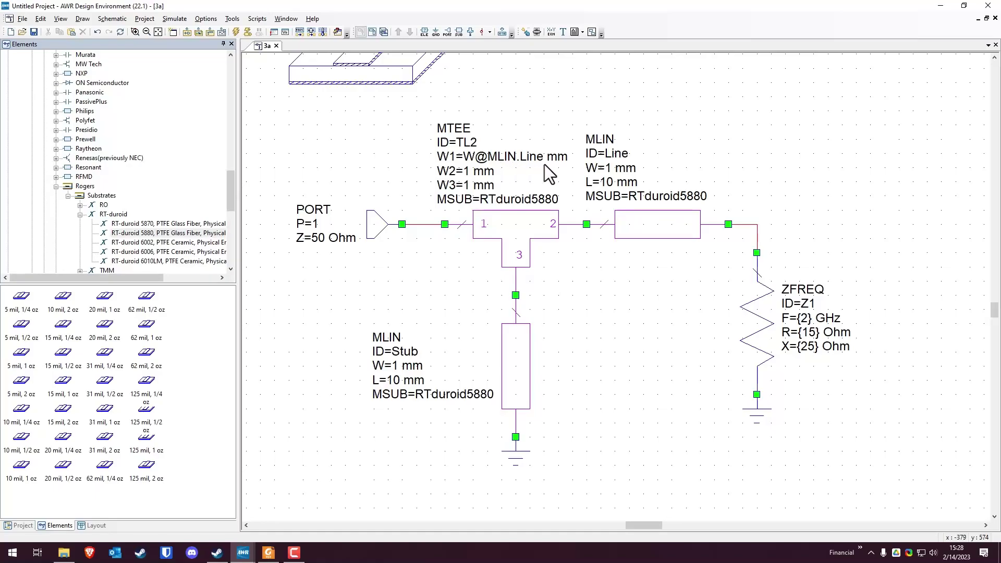
pyautogui.doubleClick(468, 171)
pyautogui.write('W@MLIN')
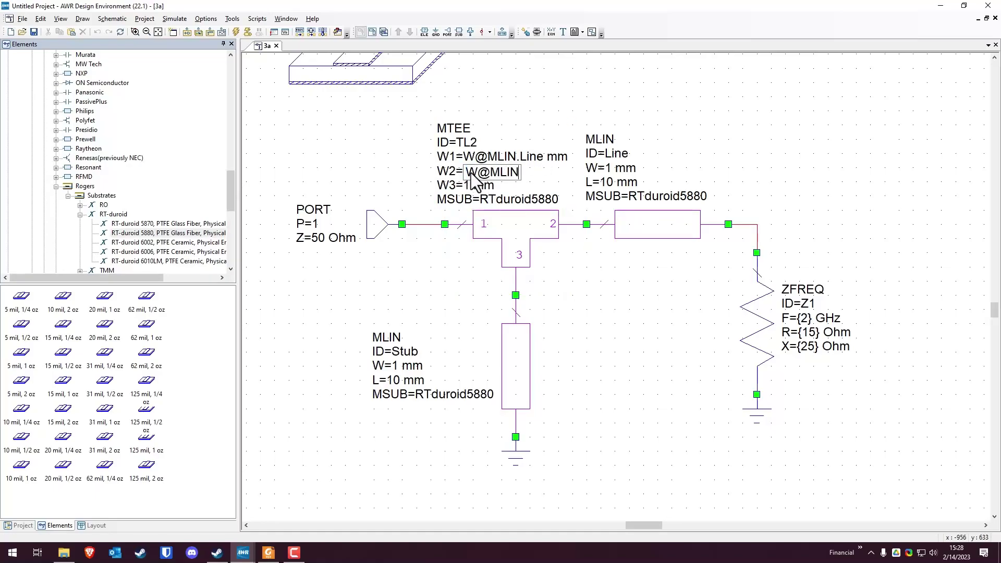
pyautogui.write('.Line')
pyautogui.press('Return')
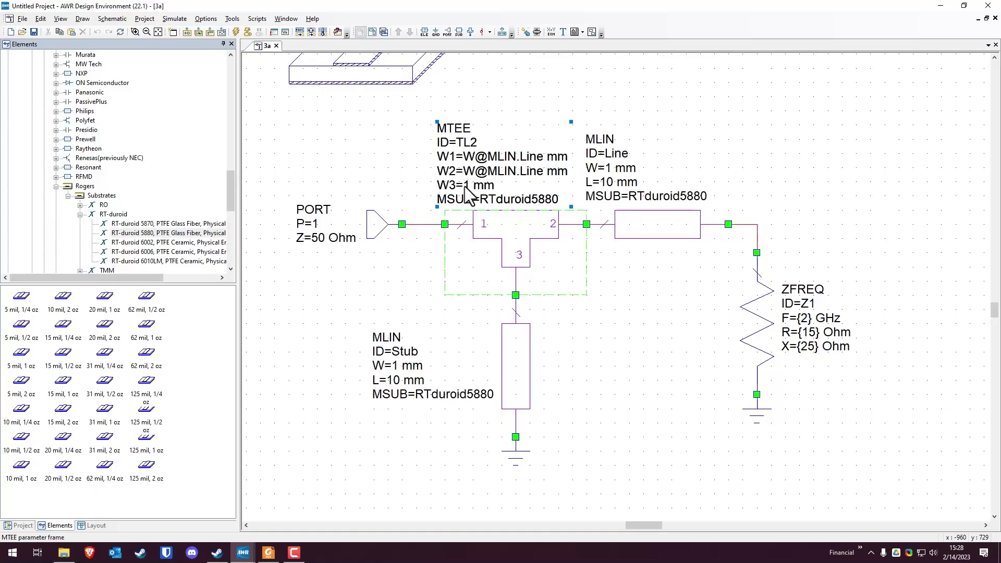
pyautogui.doubleClick(468, 185)
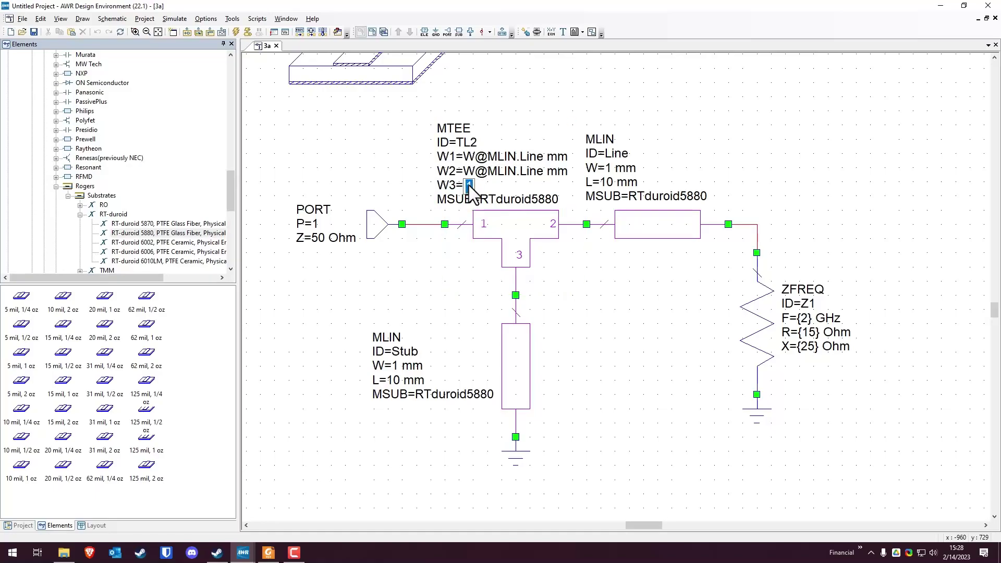
pyautogui.write('W@MLIN.Stub')
pyautogui.press('Return')
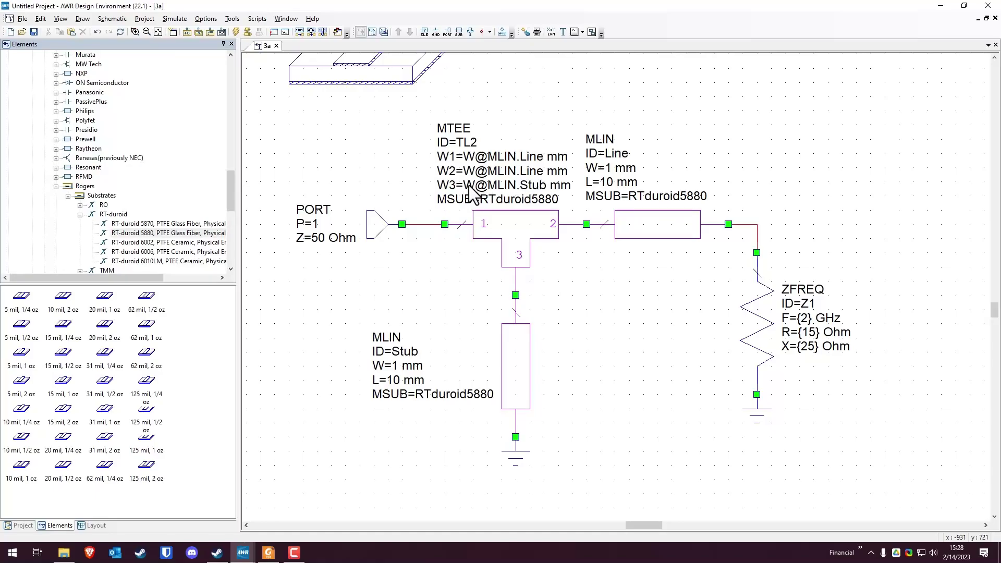
pyautogui.doubleClick(396, 367)
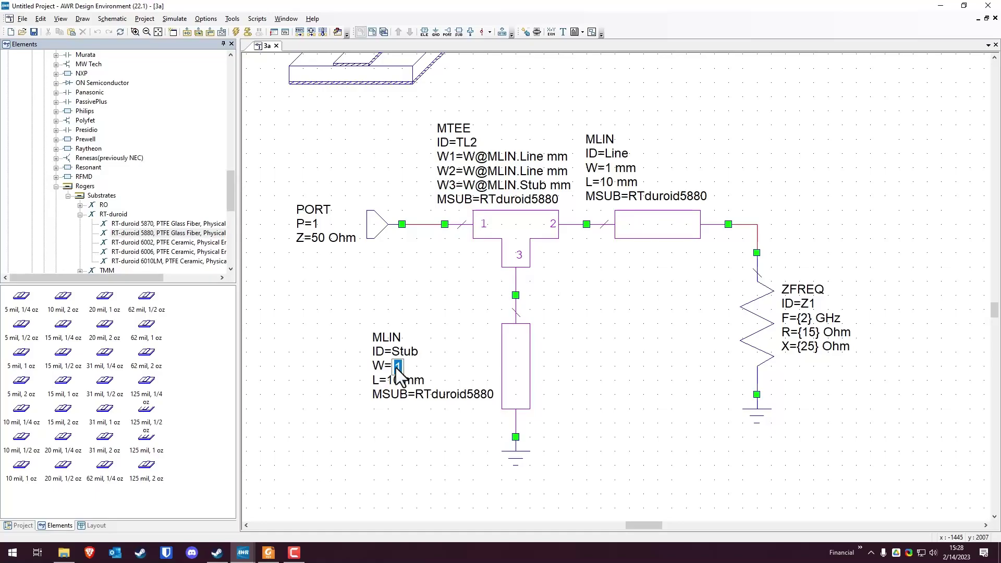
pyautogui.write('W@MLIN.Line')
pyautogui.doubleClick(394, 382)
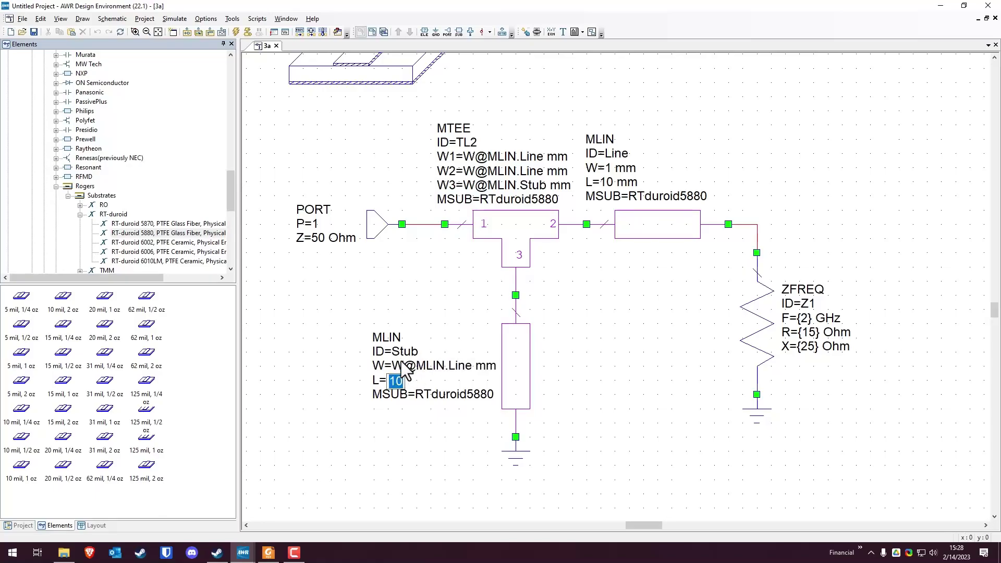
pyautogui.click(610, 333)
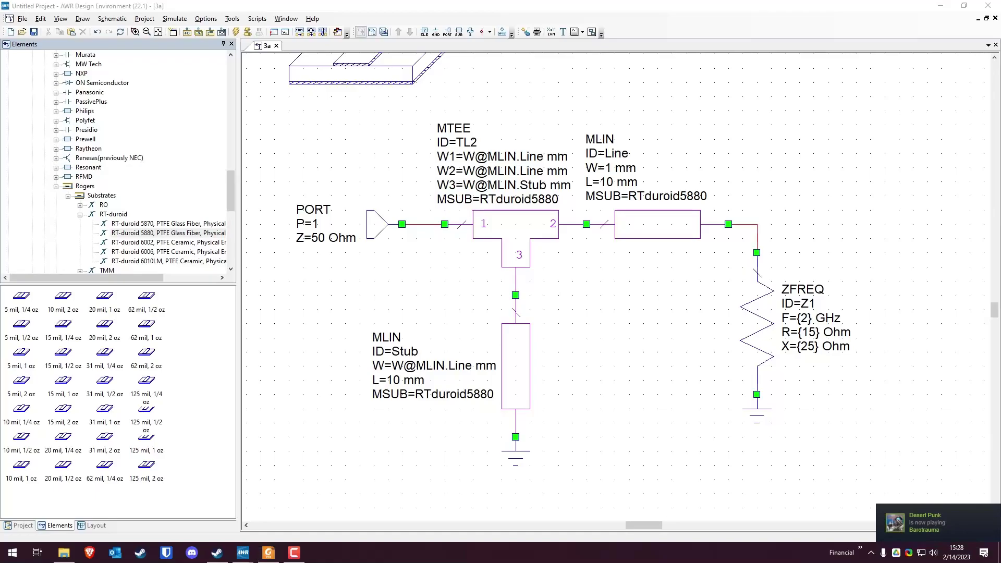
# Step: Launch Windows Calculator over schematic 3a using the calculator key
pyautogui.press('XF86Calculator')
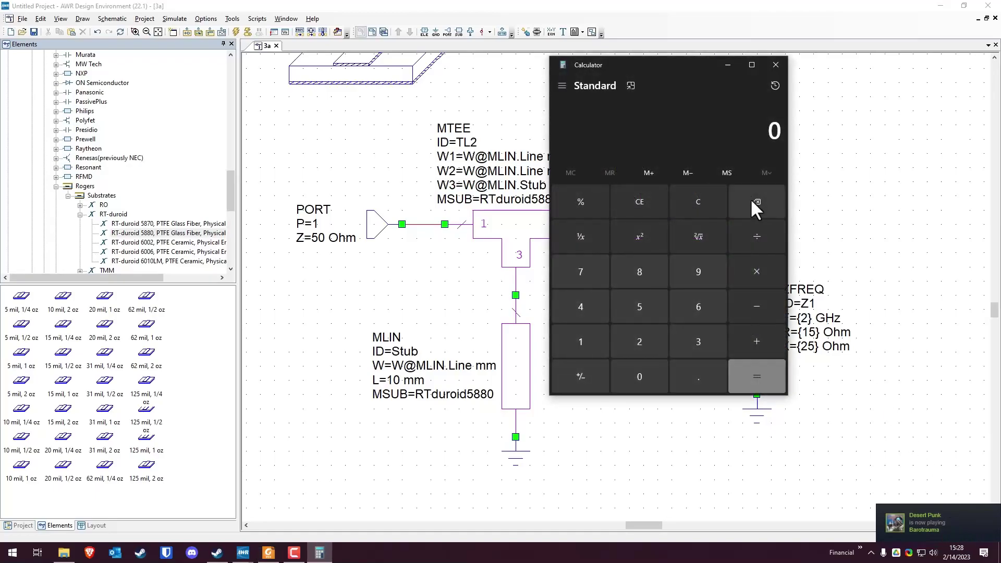
# Step: Move the Calculator window away from the tee parameters on the schematic
pyautogui.click(871, 551)
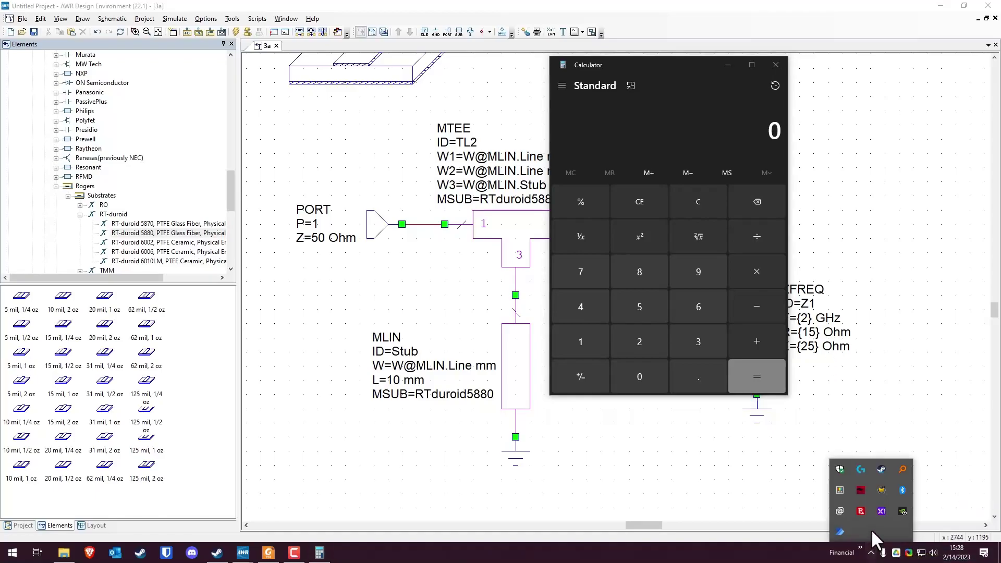
pyautogui.rightClick(892, 467)
pyautogui.click(894, 464)
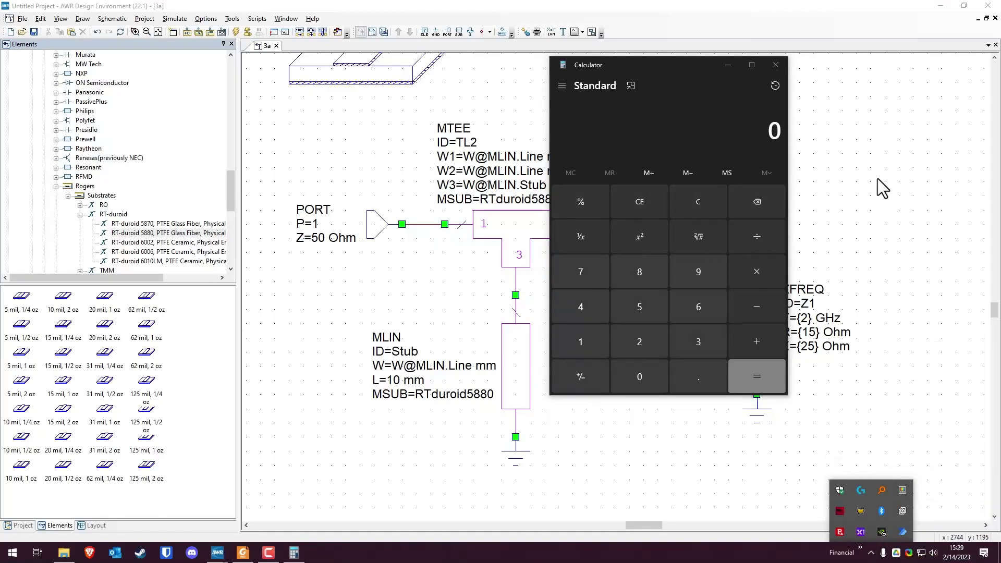
pyautogui.click(728, 65)
pyautogui.click(293, 553)
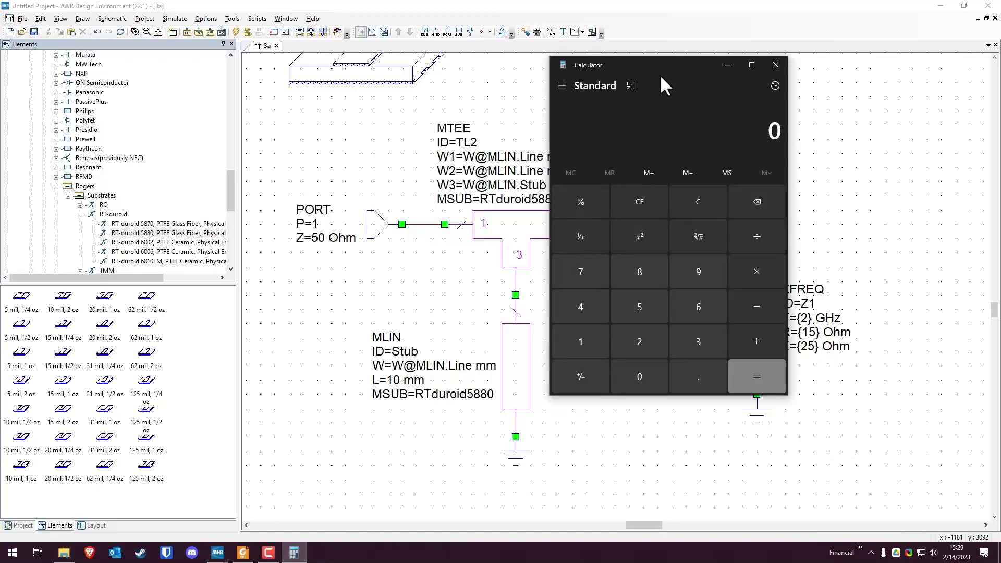
pyautogui.moveTo(660, 75); pyautogui.dragTo(723, 137)
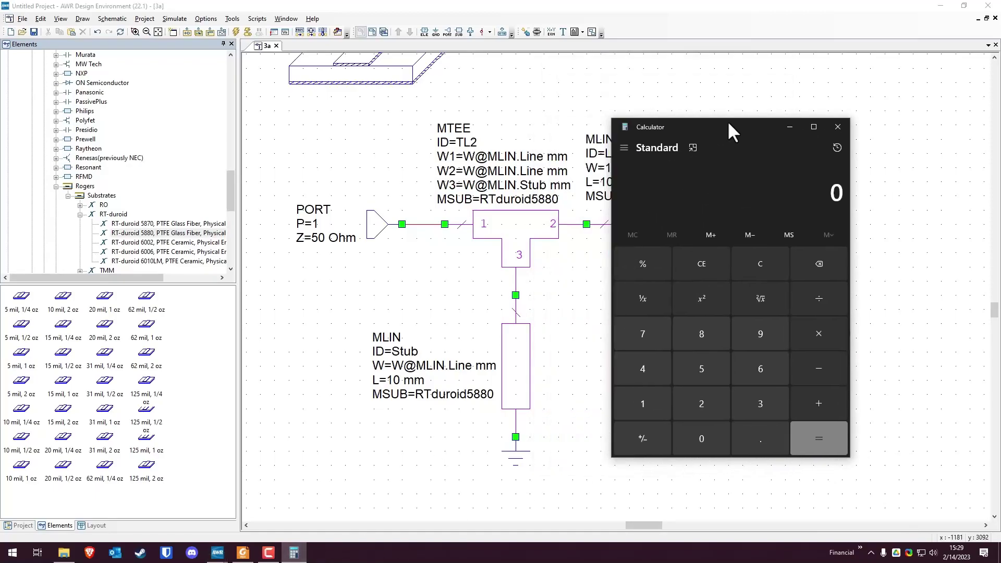
# Step: Enter 0.35 × 360 in Calculator
pyautogui.click(762, 438)
pyautogui.click(759, 409)
pyautogui.click(717, 370)
pyautogui.click(710, 429)
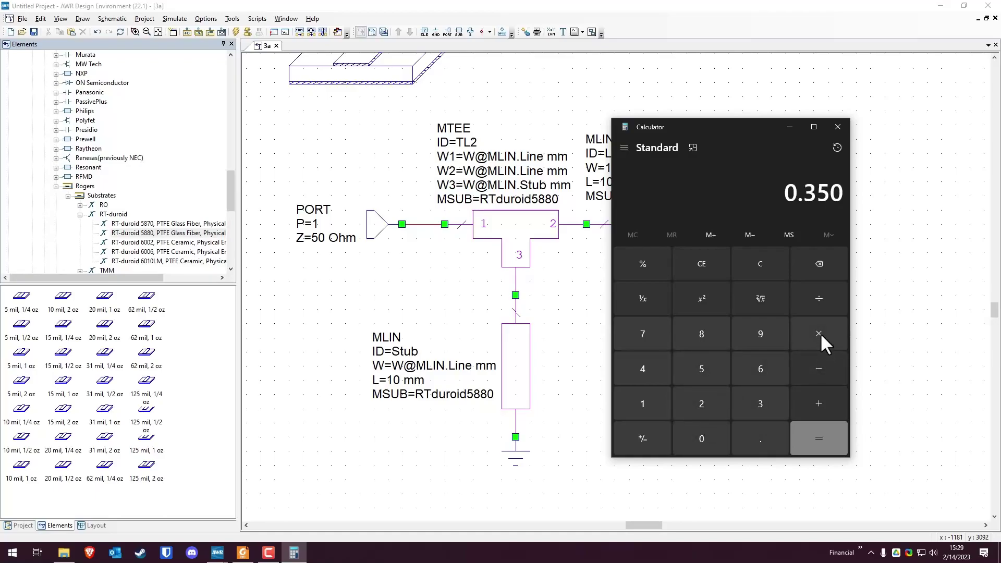
pyautogui.click(819, 333)
pyautogui.click(761, 404)
pyautogui.click(760, 369)
# Step: Finish the multiplication to get 126° and hide Calculator
pyautogui.click(702, 438)
pyautogui.click(828, 436)
pyautogui.click(788, 127)
# Step: Open synthesis for MLIN Line, solving W and L from Z0 re, Z0 im and EL targets
pyautogui.rightClick(666, 223)
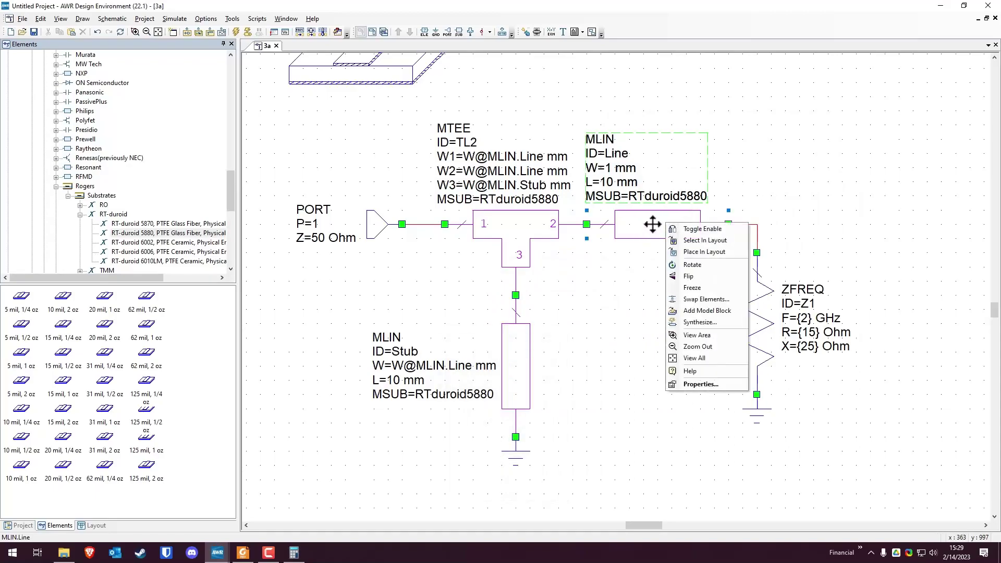
pyautogui.click(698, 322)
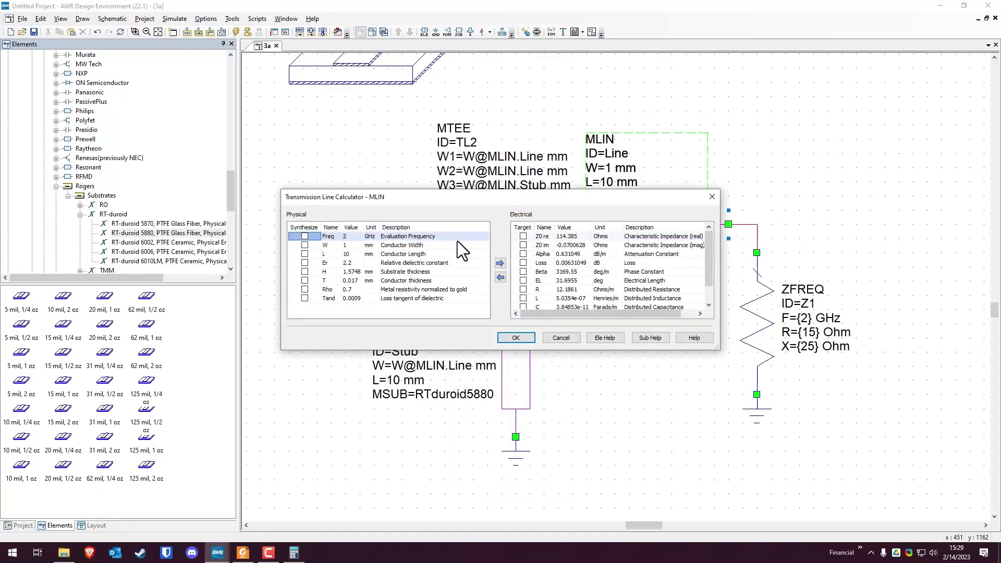
pyautogui.click(306, 245)
pyautogui.click(305, 254)
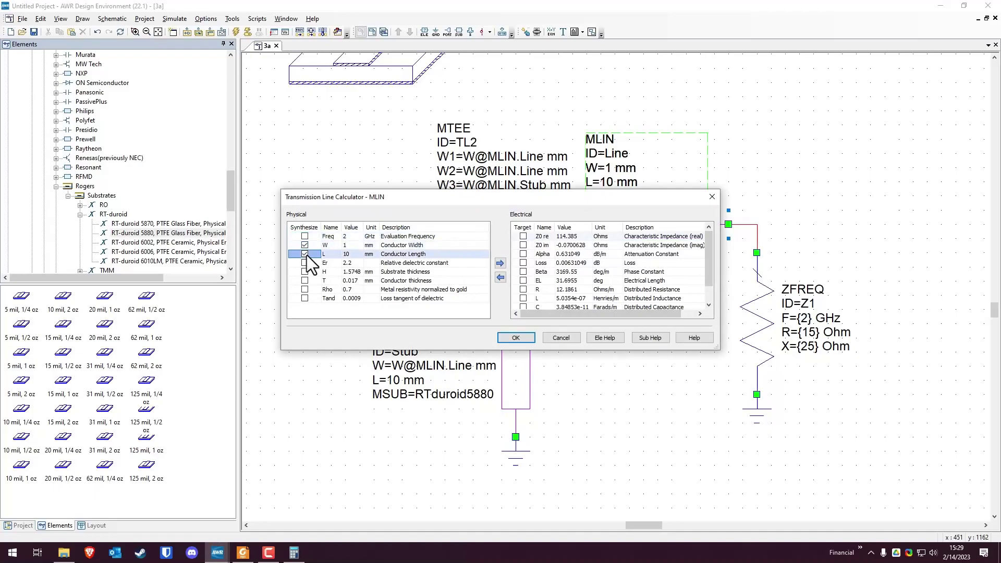
pyautogui.click(523, 236)
pyautogui.click(524, 245)
pyautogui.click(523, 280)
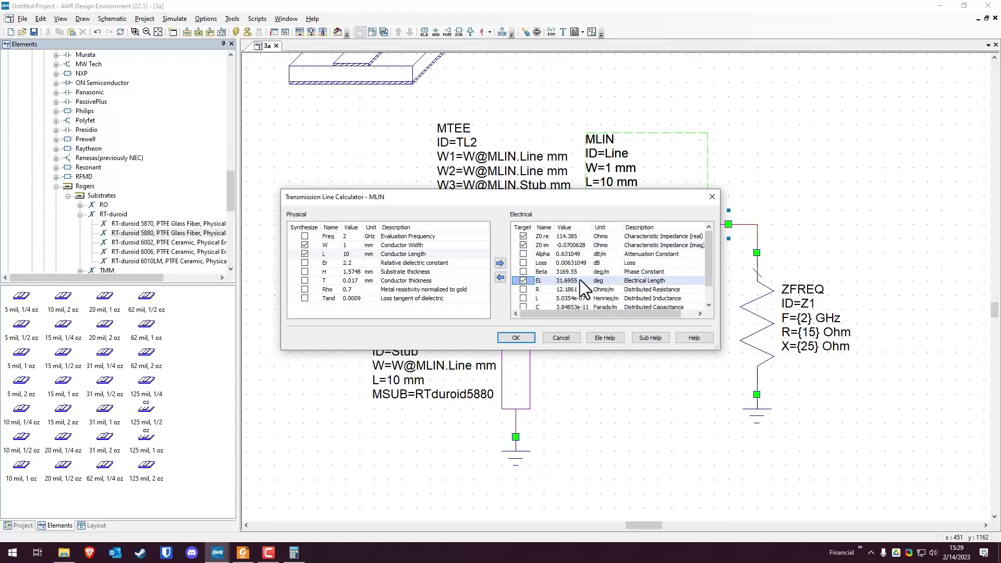
# Step: Set the target impedance to Z0 re 50 Ohm and Z0 im 0
pyautogui.click(560, 236)
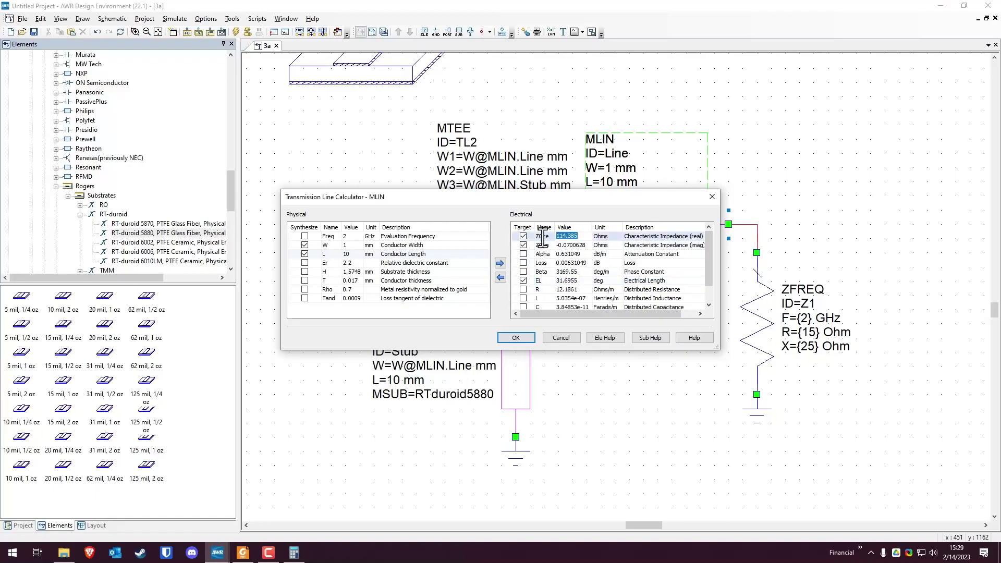
pyautogui.write('50')
pyautogui.press('Return')
pyautogui.click(572, 245)
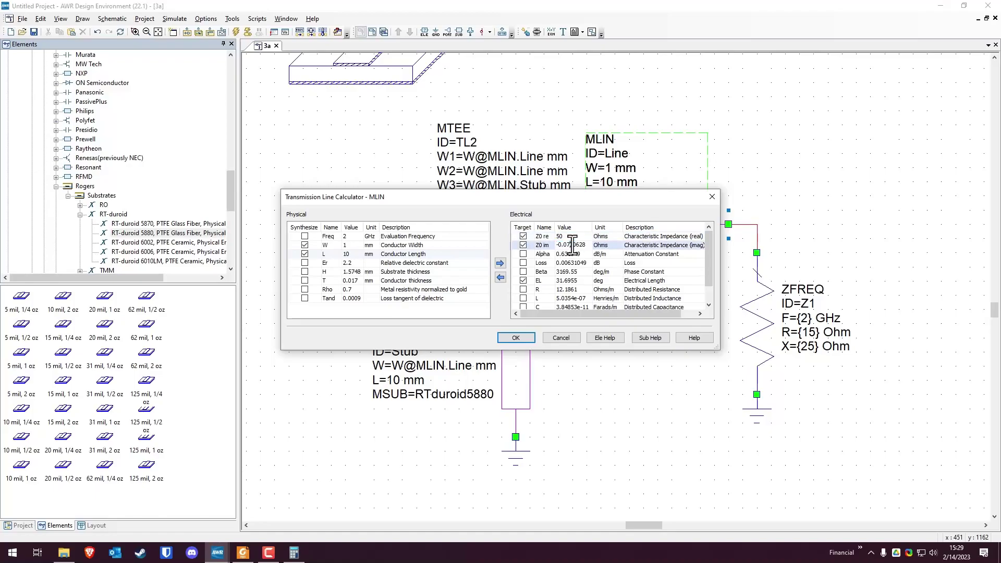
pyautogui.click(572, 245)
pyautogui.write('0')
pyautogui.press('Return')
# Step: Target EL 126° and apply the synthesized W=4.82948 mm, L=38.1712 mm to Line
pyautogui.click(571, 281)
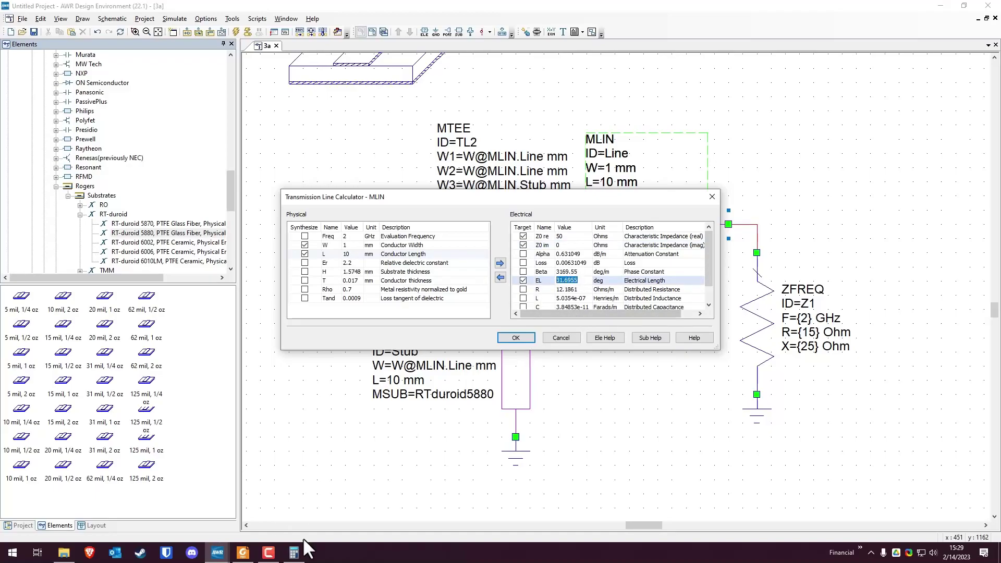
pyautogui.click(294, 553)
pyautogui.click(295, 554)
pyautogui.write('126')
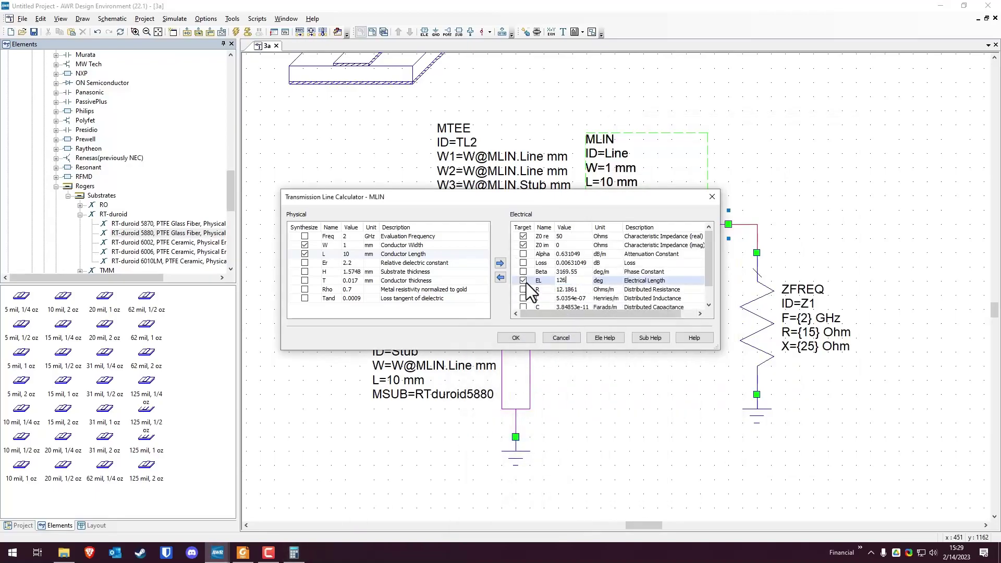
pyautogui.click(499, 277)
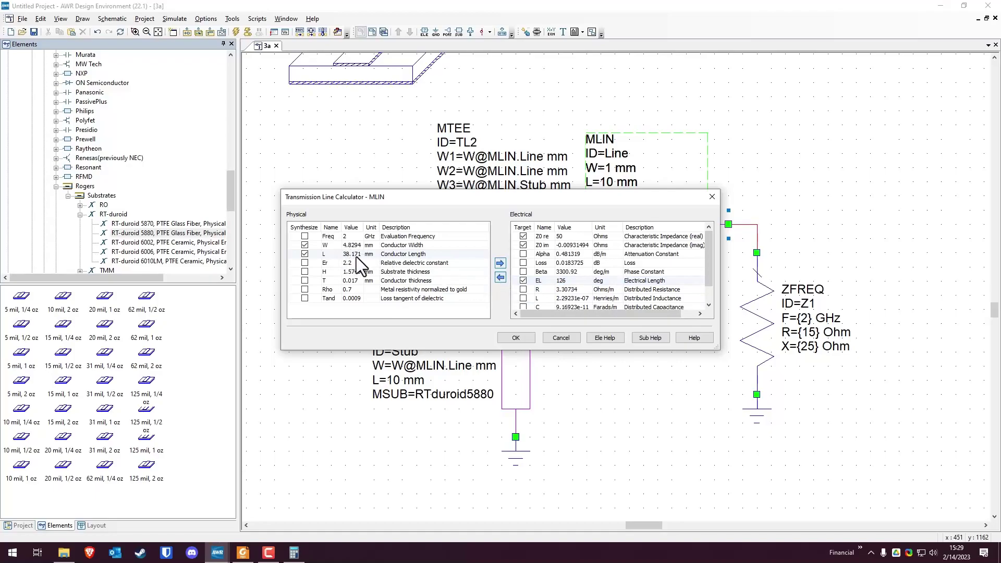
pyautogui.click(516, 337)
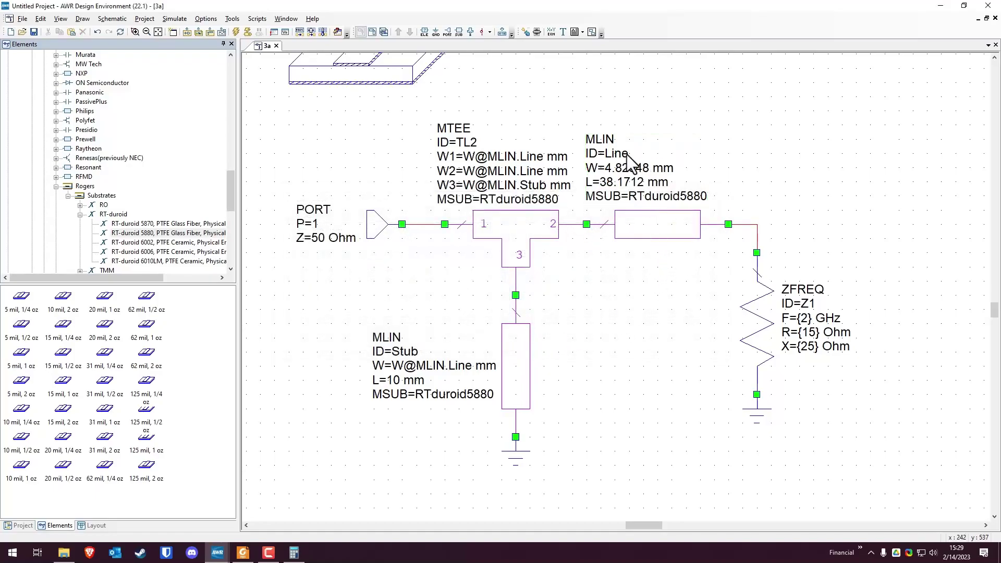
# Step: Compute 0.328 − 0.25 = 0.078 in Calculator, positioned beside the stub parameters
pyautogui.click(395, 382)
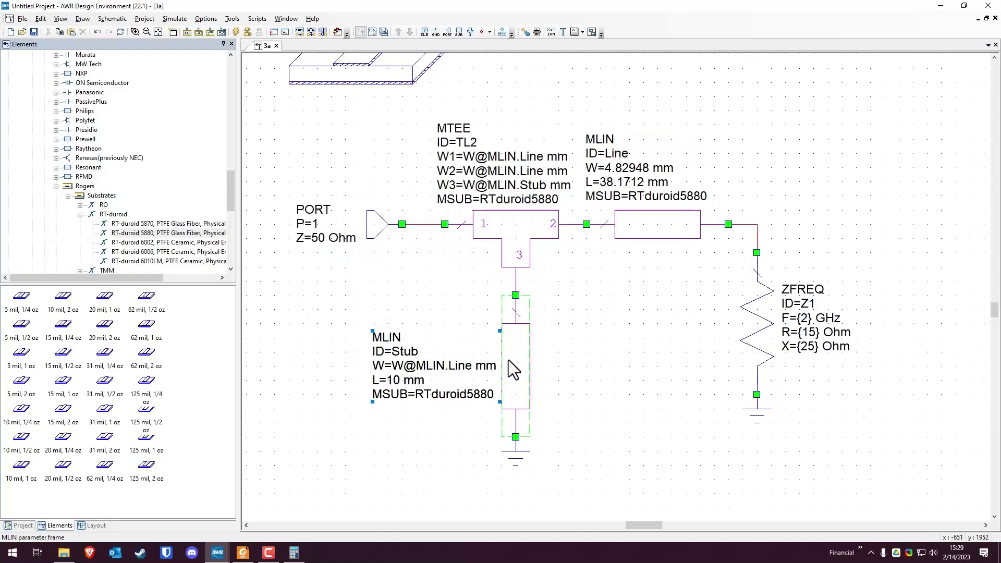
pyautogui.hotkey('alt', 'Tab')
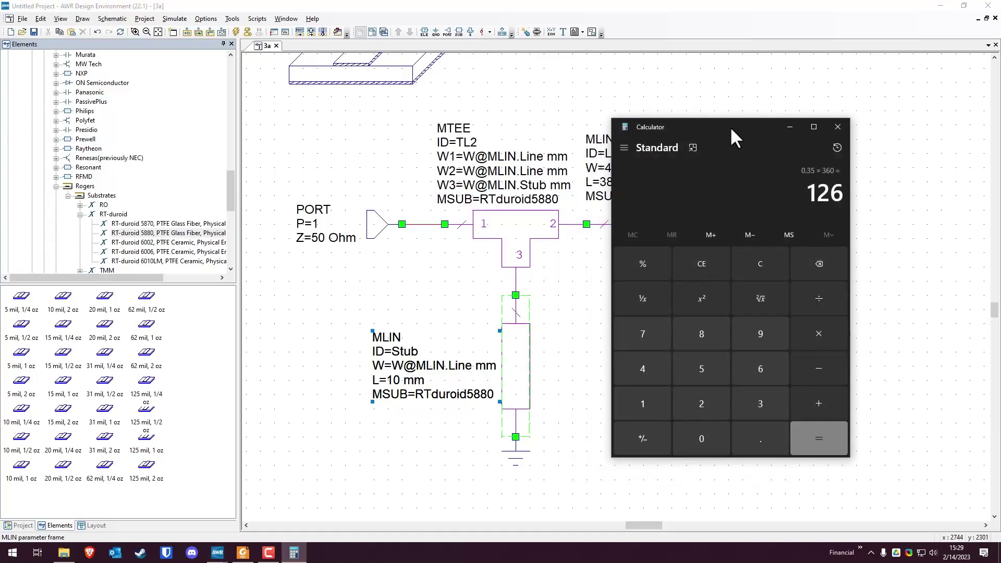
pyautogui.moveTo(731, 129); pyautogui.dragTo(778, 133)
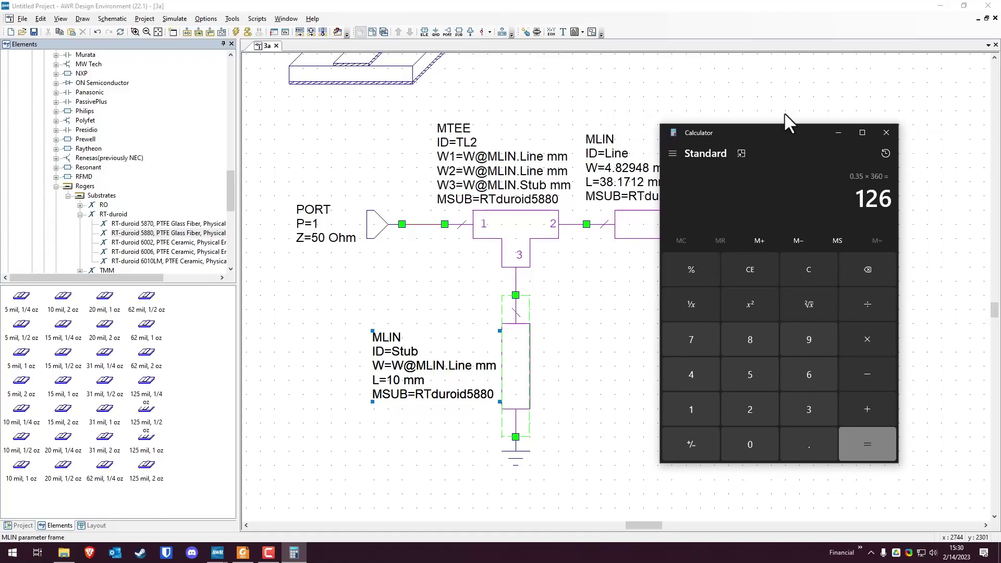
pyautogui.click(808, 434)
pyautogui.click(809, 409)
pyautogui.click(750, 410)
pyautogui.click(754, 333)
pyautogui.click(866, 385)
pyautogui.click(812, 441)
pyautogui.click(756, 412)
pyautogui.click(753, 368)
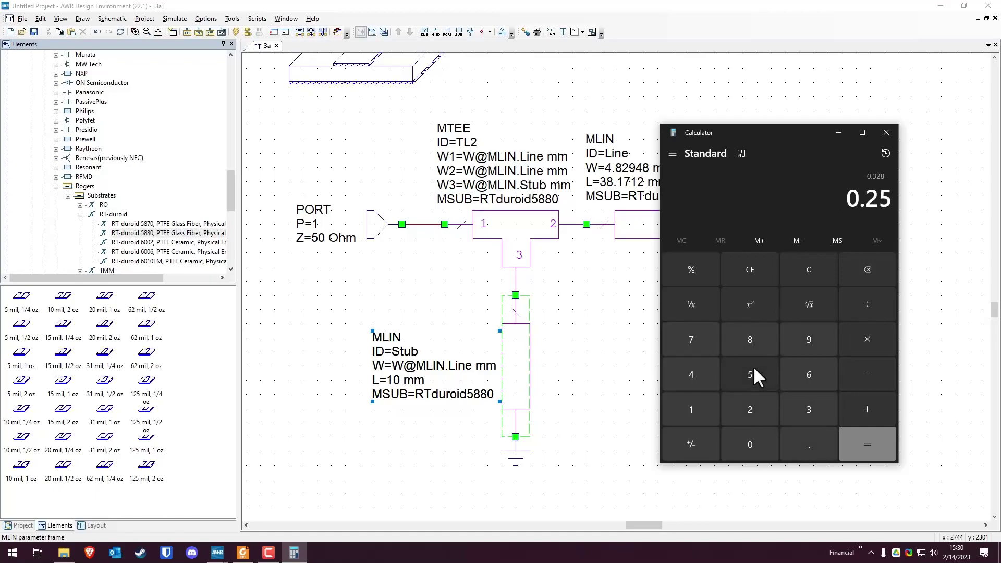
pyautogui.click(856, 436)
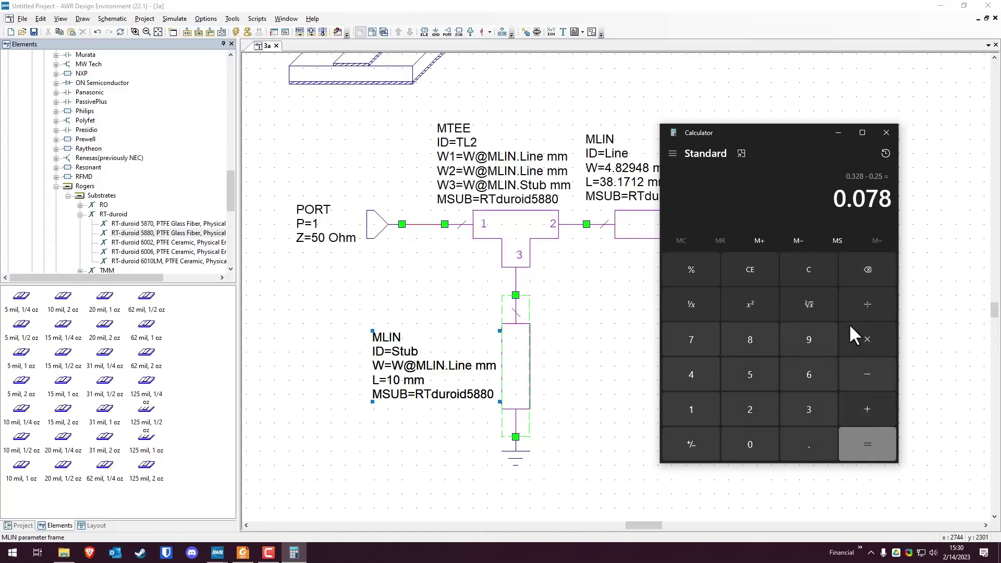
# Step: Multiply 0.078 by 360 to get 28.08° and hide Calculator
pyautogui.click(839, 133)
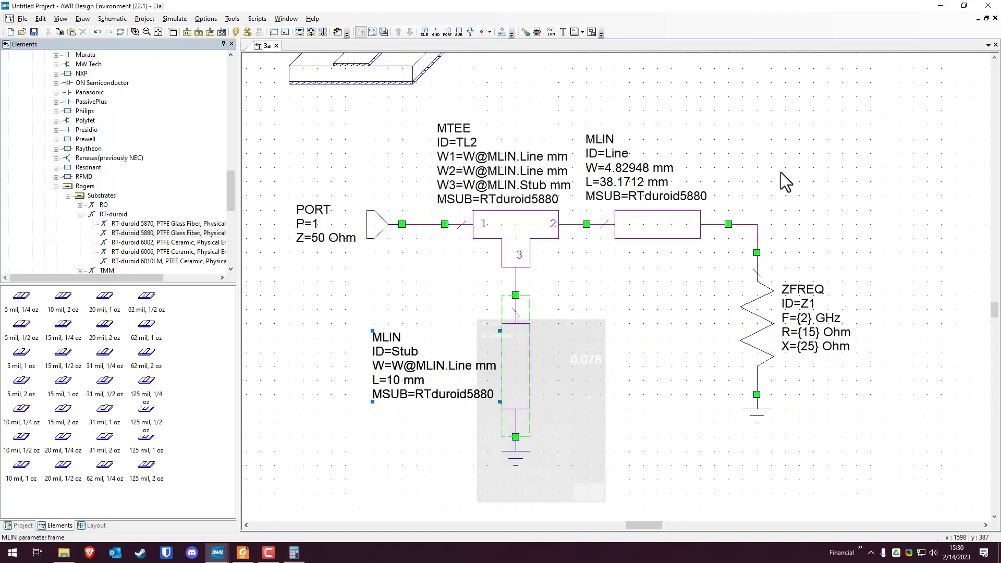
pyautogui.click(293, 554)
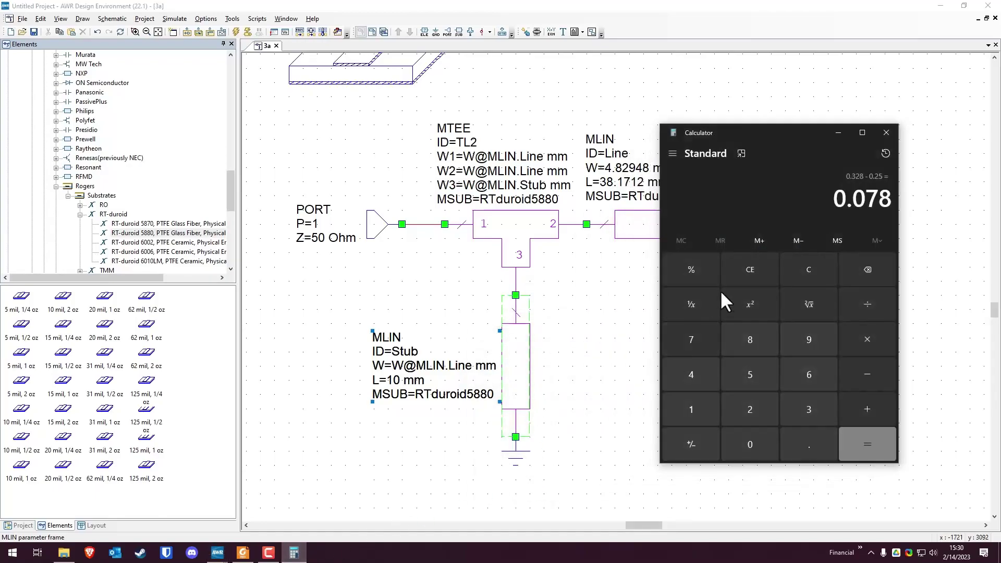
pyautogui.click(868, 339)
pyautogui.write('36')
pyautogui.click(752, 440)
pyautogui.click(864, 438)
pyautogui.click(837, 132)
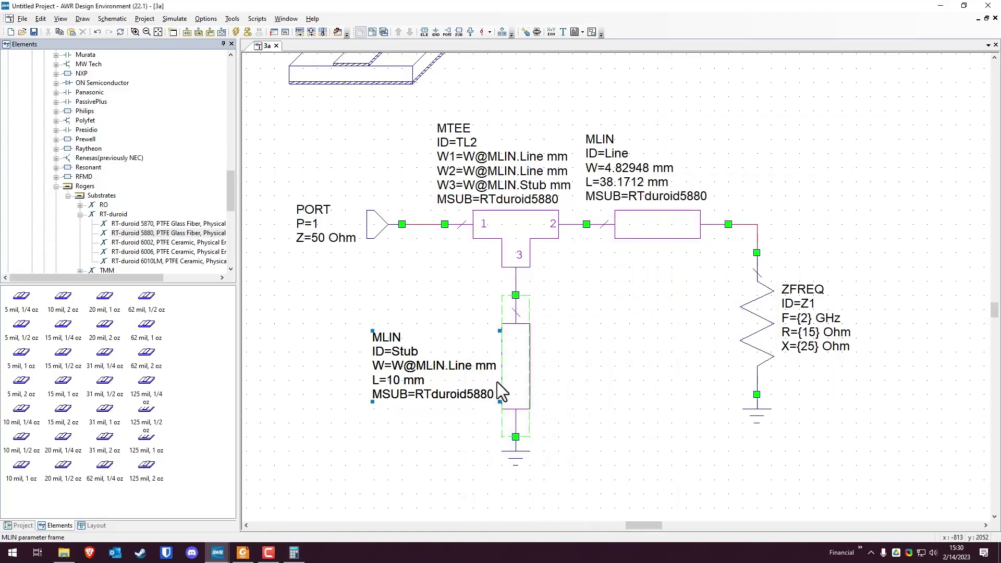
# Step: Open line synthesis for the Stub, solving L against an EL target
pyautogui.rightClick(509, 363)
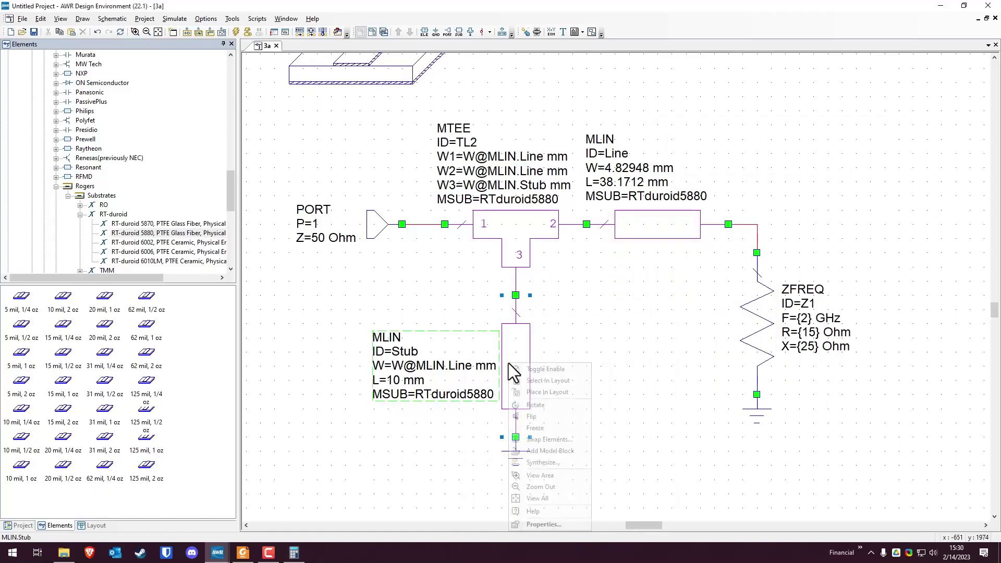
pyautogui.click(543, 525)
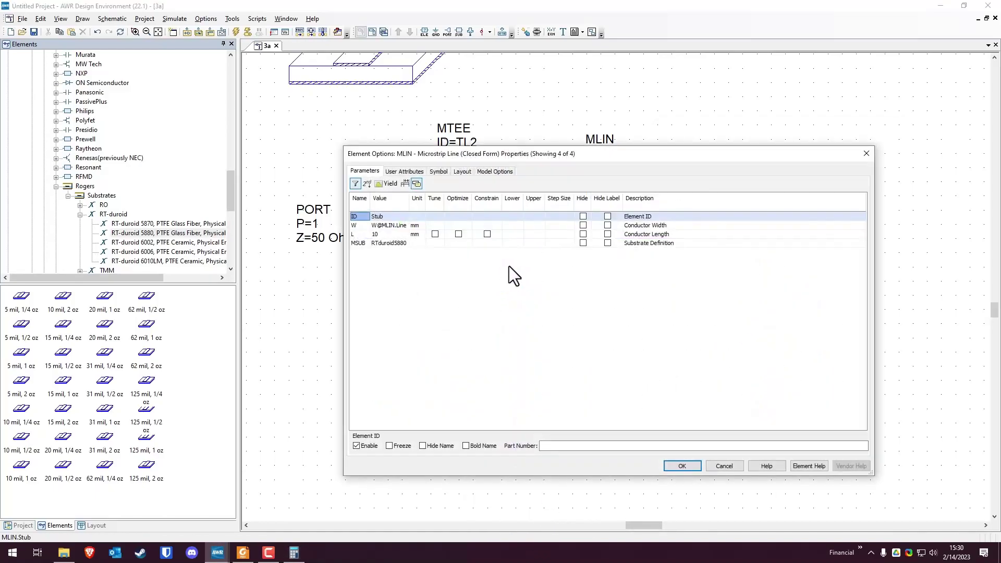
pyautogui.click(867, 154)
pyautogui.rightClick(524, 368)
pyautogui.click(559, 468)
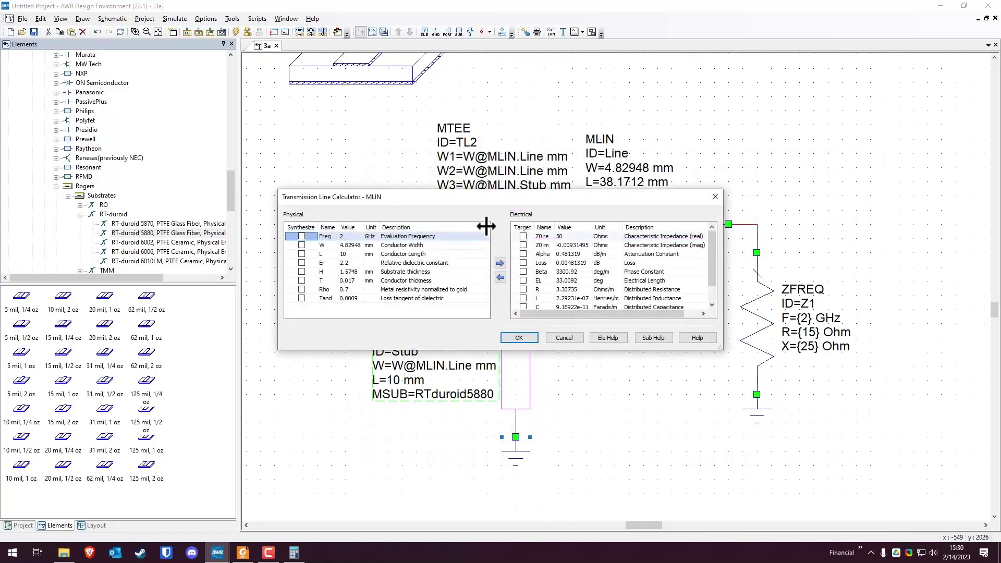
pyautogui.click(301, 254)
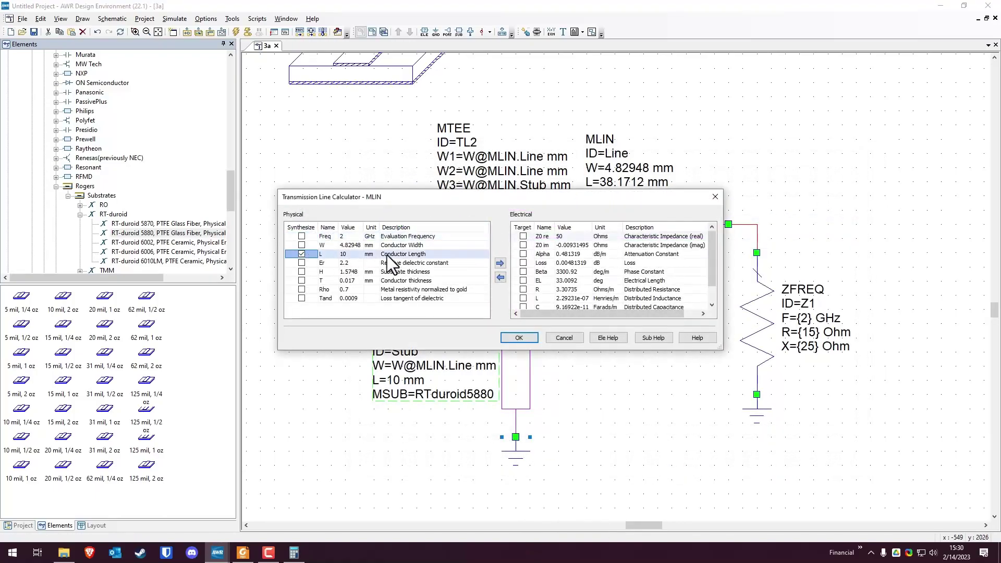
pyautogui.click(523, 281)
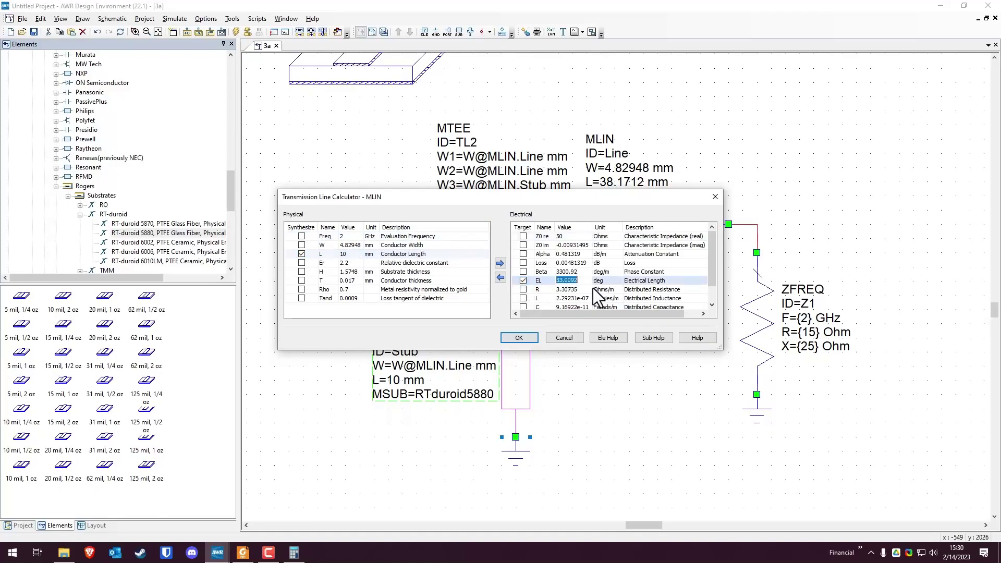
# Step: Enter EL 28.08° and apply the synthesized 8.50672 mm stub length
pyautogui.click(293, 552)
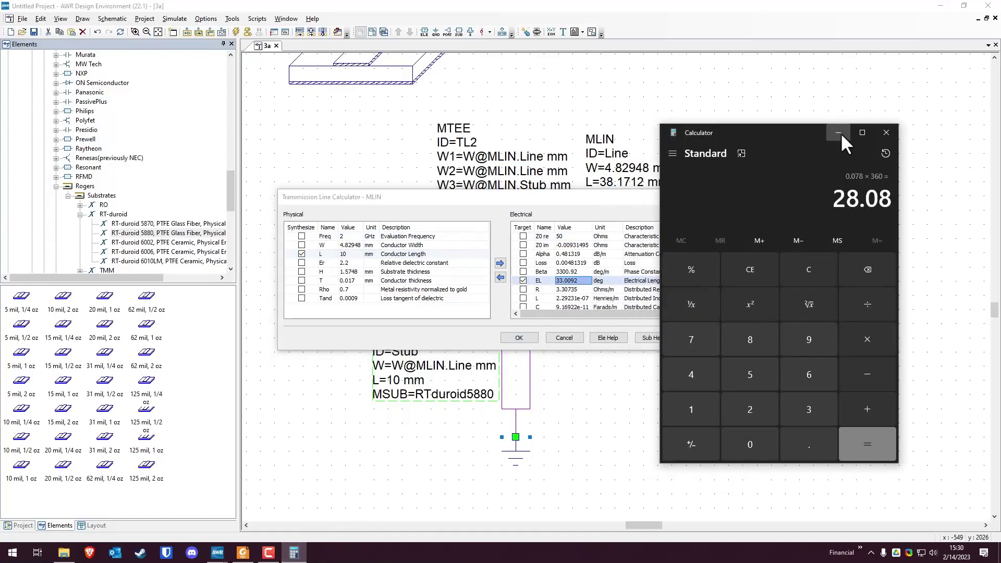
pyautogui.click(838, 133)
pyautogui.write('28.08')
pyautogui.press('Return')
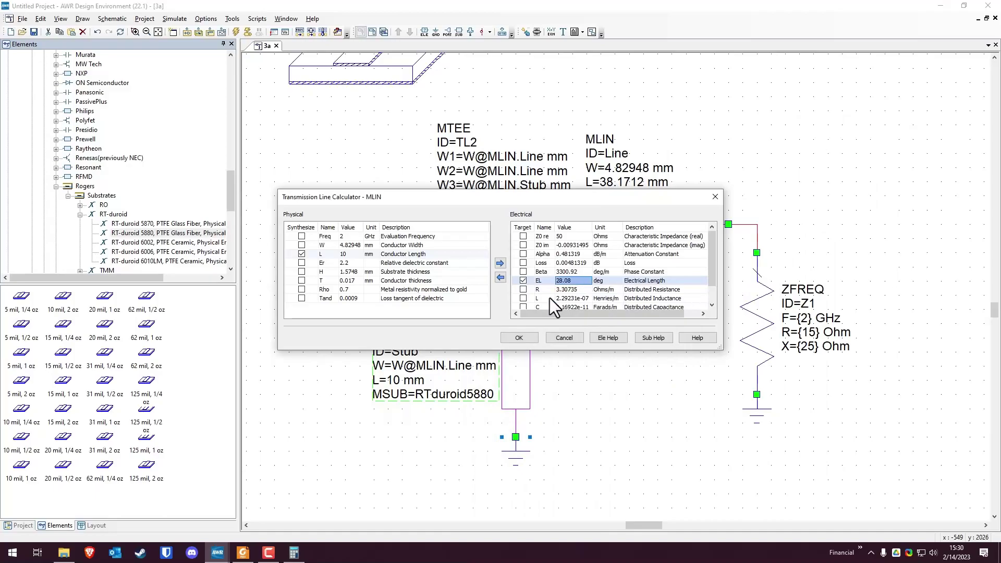
pyautogui.click(501, 277)
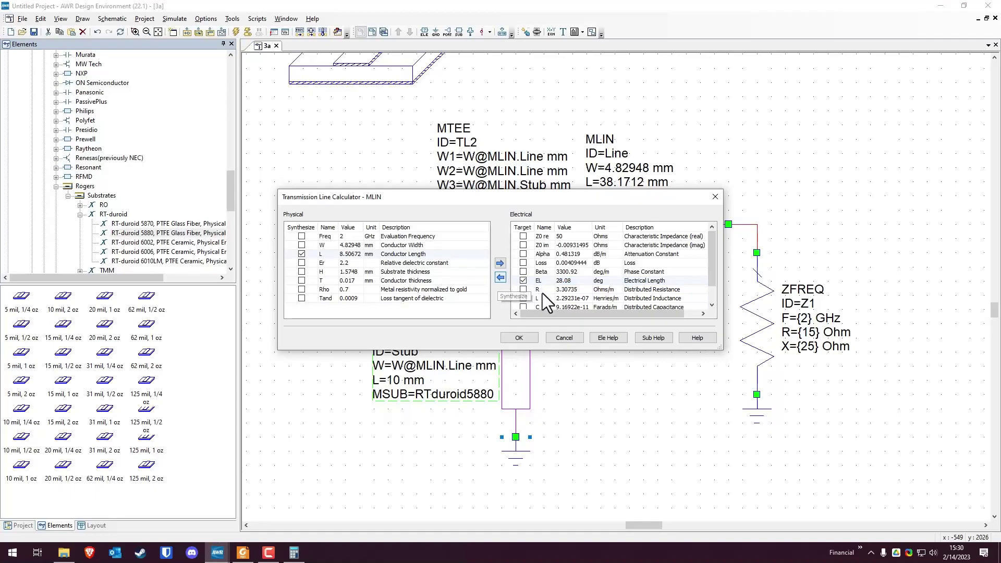
pyautogui.click(524, 337)
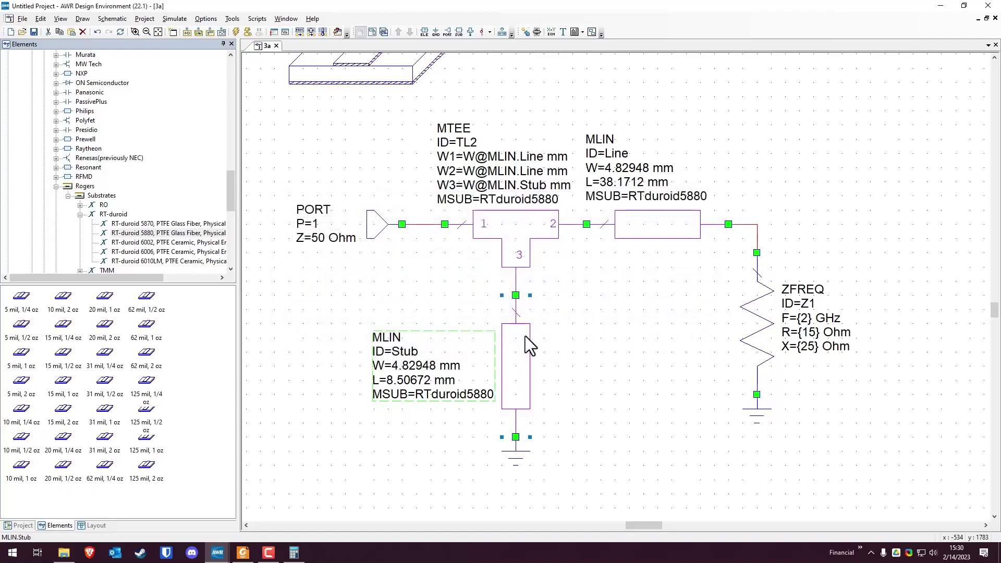
pyautogui.click(414, 365)
pyautogui.click(410, 367)
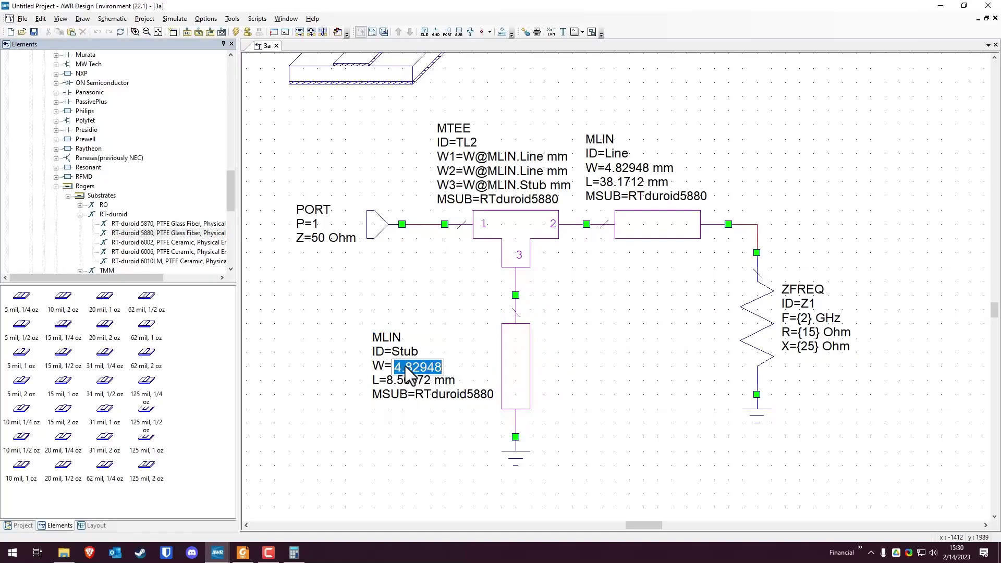
pyautogui.write('W@MLIN.Line')
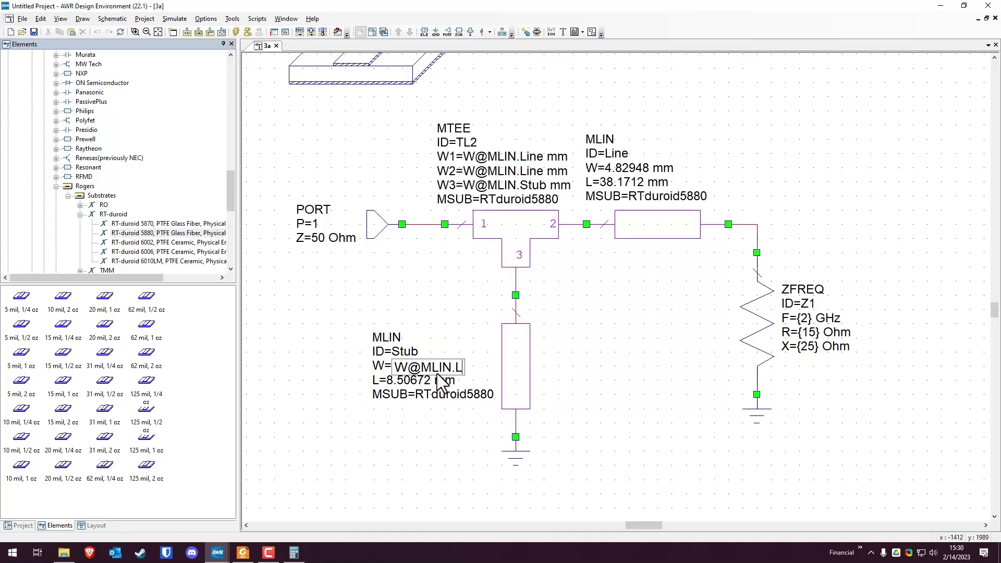
pyautogui.press('Return')
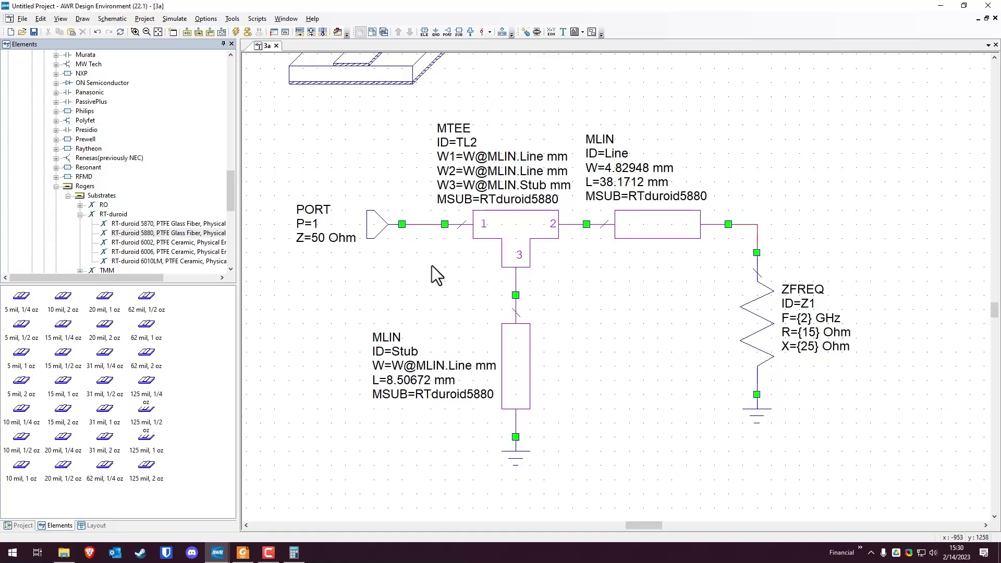
pyautogui.moveTo(377, 163); pyautogui.dragTo(377, 169)
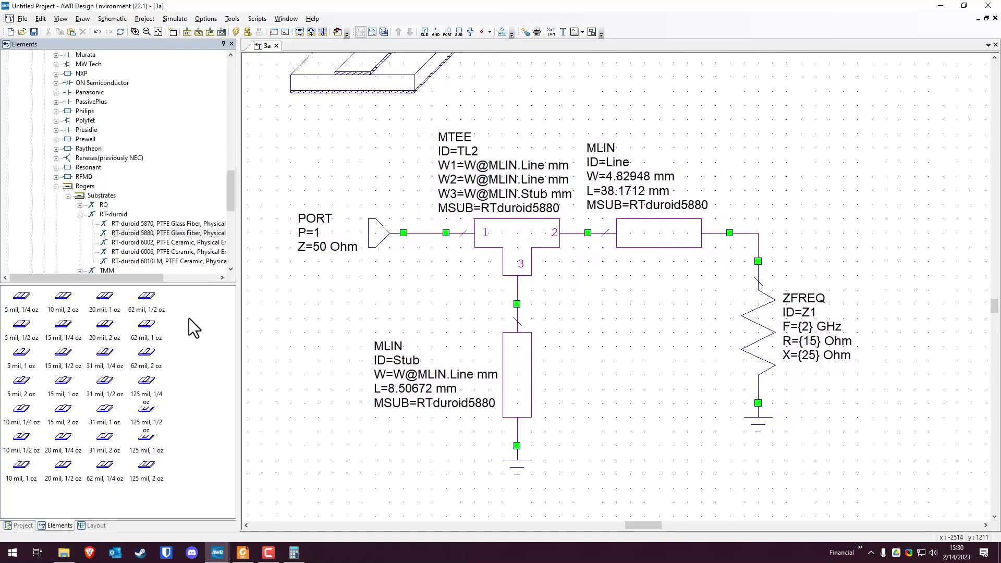
# Step: Create a rectangular graph named '3a S11' under the Project tree's Graphs group
pyautogui.click(20, 526)
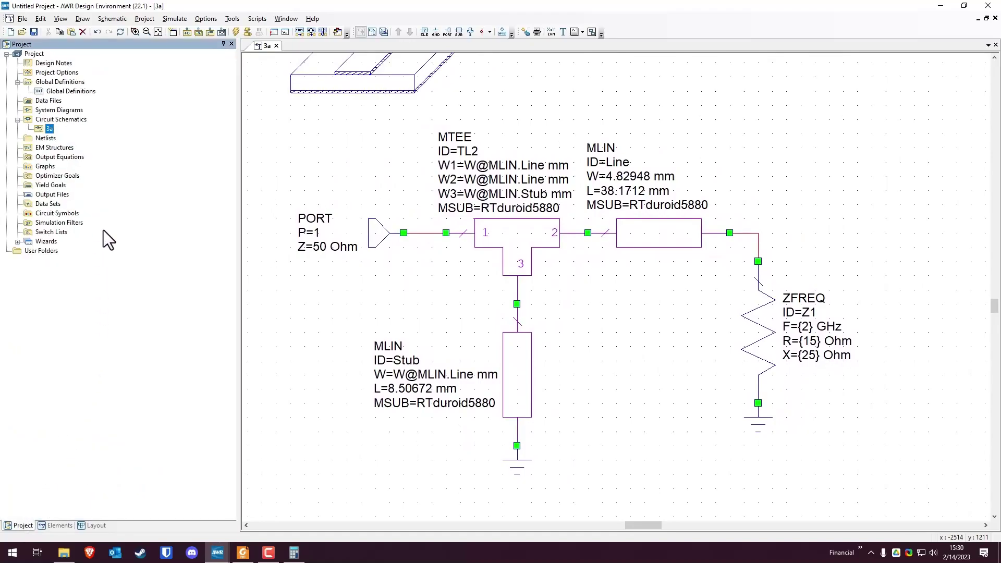
pyautogui.rightClick(46, 168)
pyautogui.click(73, 171)
pyautogui.click(475, 301)
pyautogui.click(477, 281)
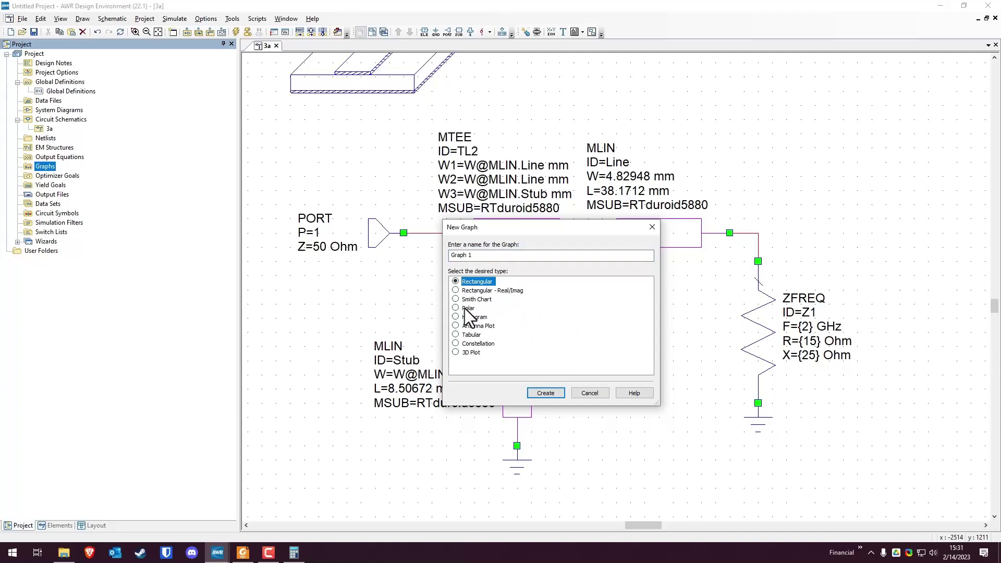
pyautogui.click(482, 254)
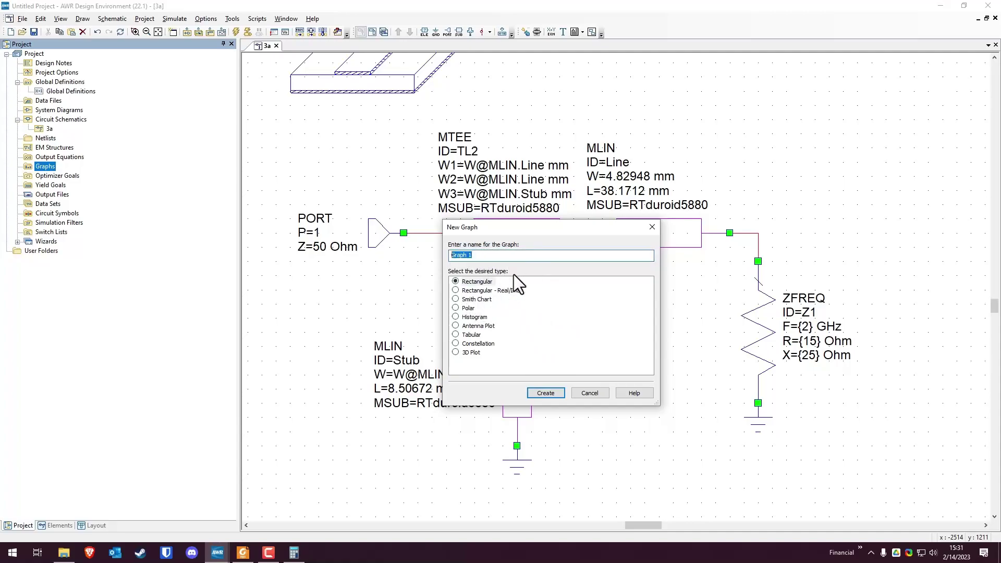
pyautogui.write('3a S11')
pyautogui.press('Return')
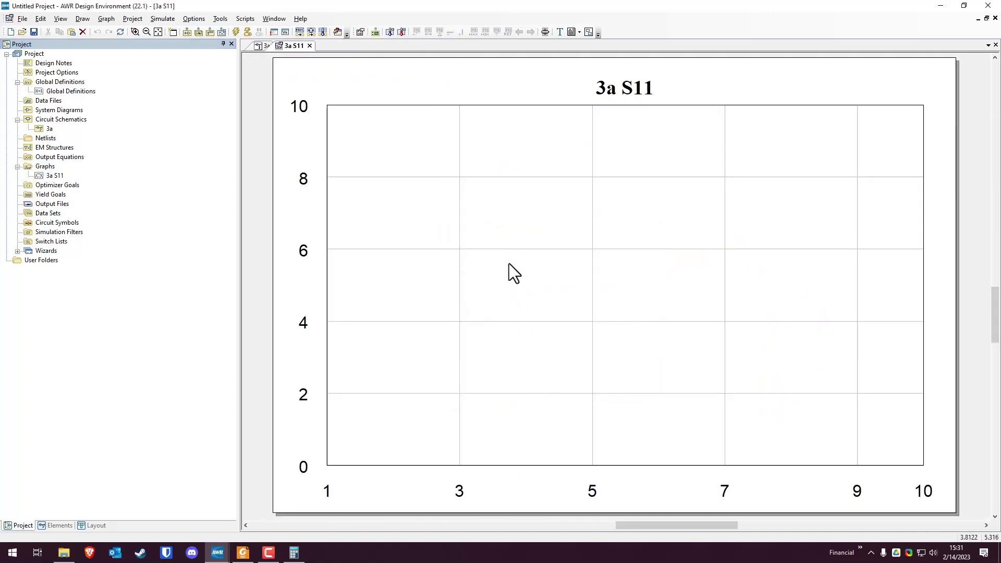
pyautogui.click(42, 176)
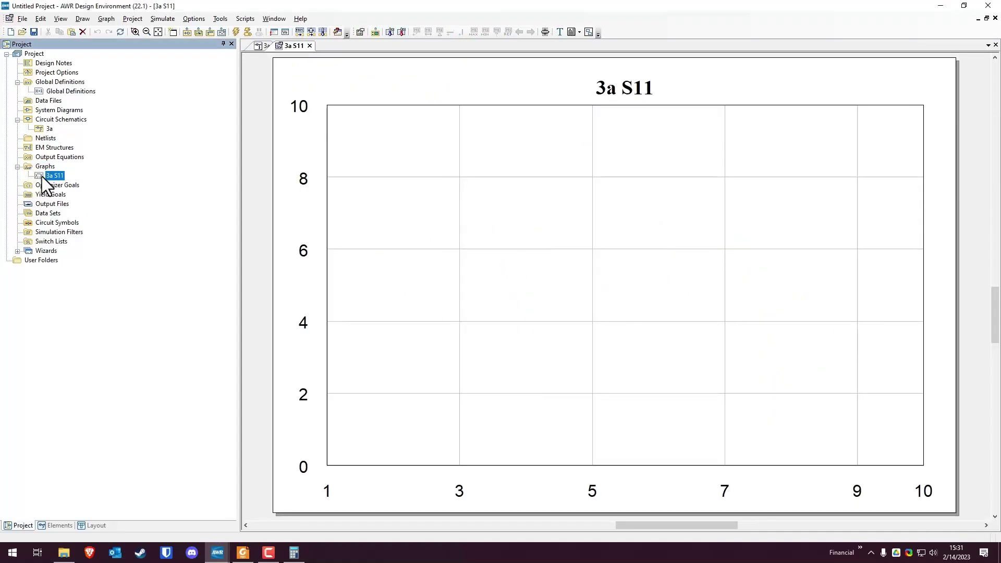
pyautogui.rightClick(42, 176)
pyautogui.rightClick(503, 211)
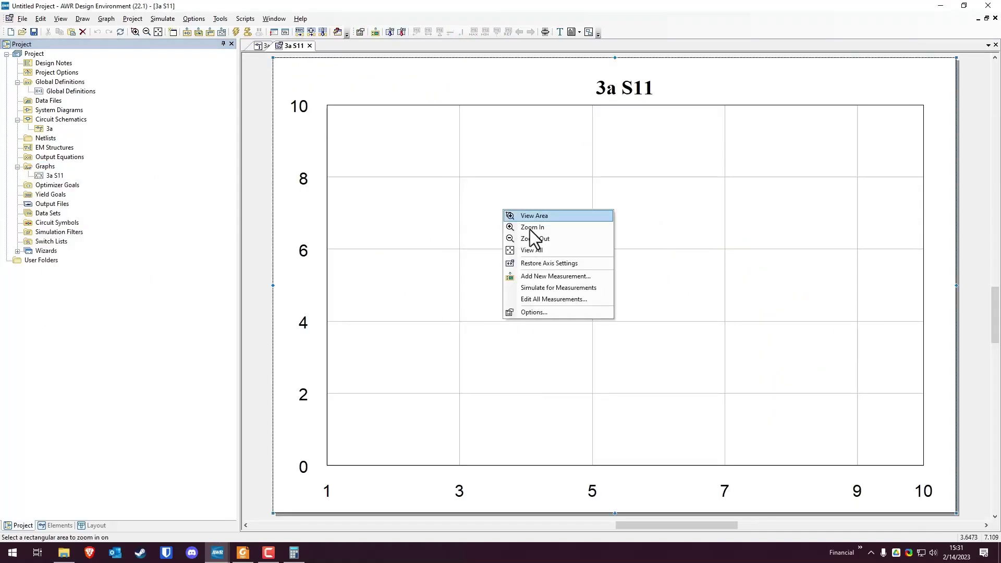
# Step: Add a DB(|S(1,1)|) measurement and simulate, showing about −14 dB at 2 GHz
pyautogui.click(554, 275)
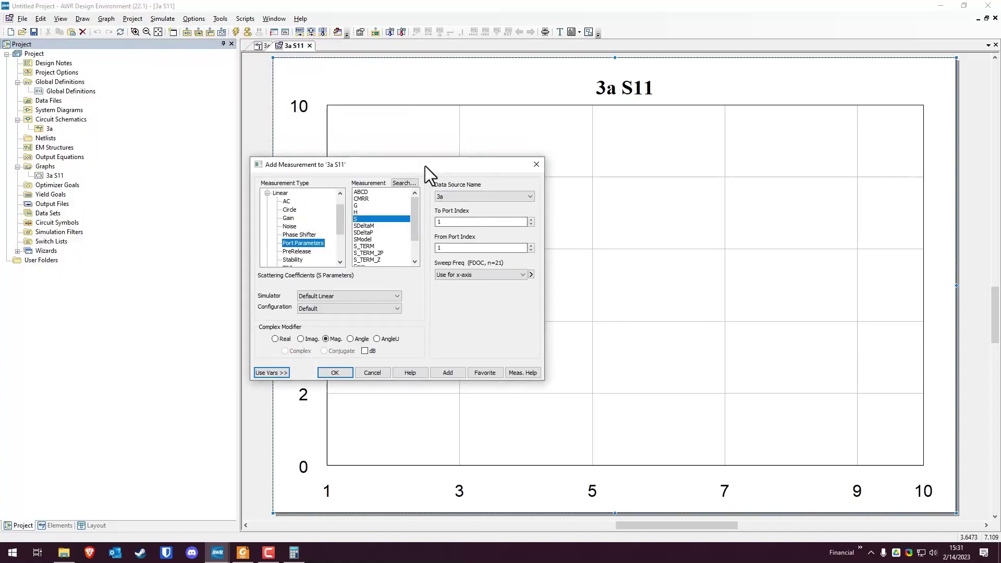
pyautogui.moveTo(425, 166); pyautogui.dragTo(426, 167)
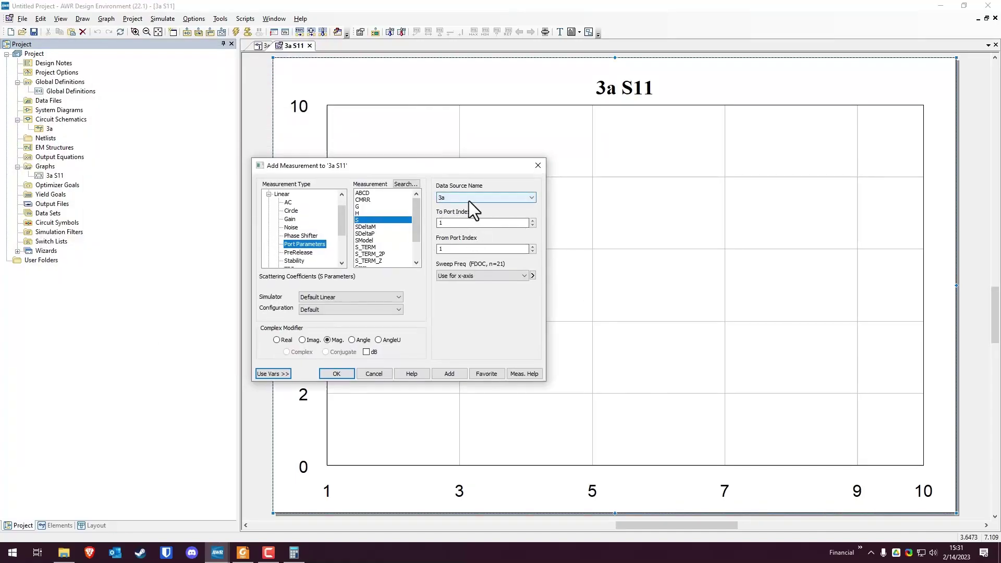
pyautogui.click(367, 352)
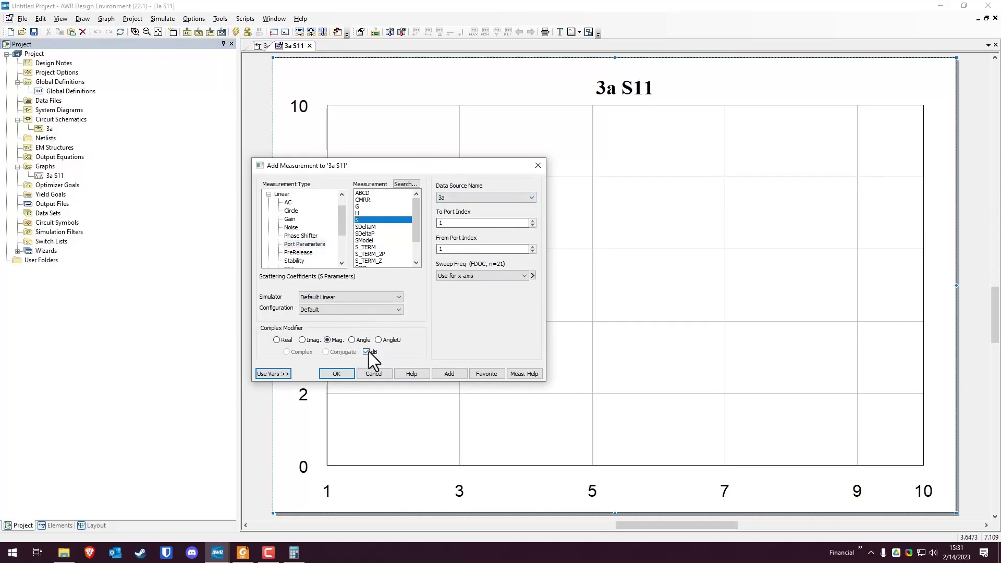
pyautogui.click(450, 374)
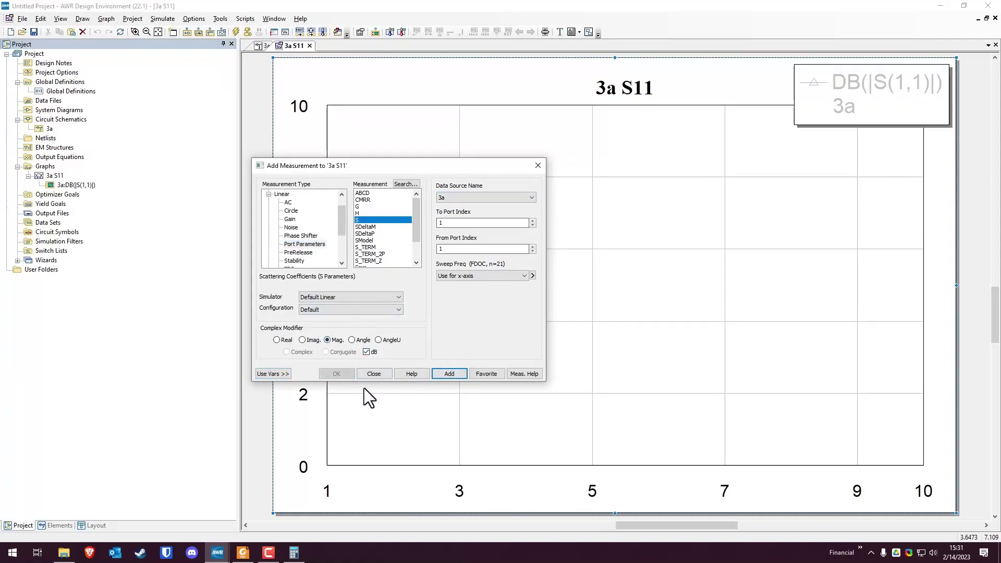
pyautogui.click(374, 373)
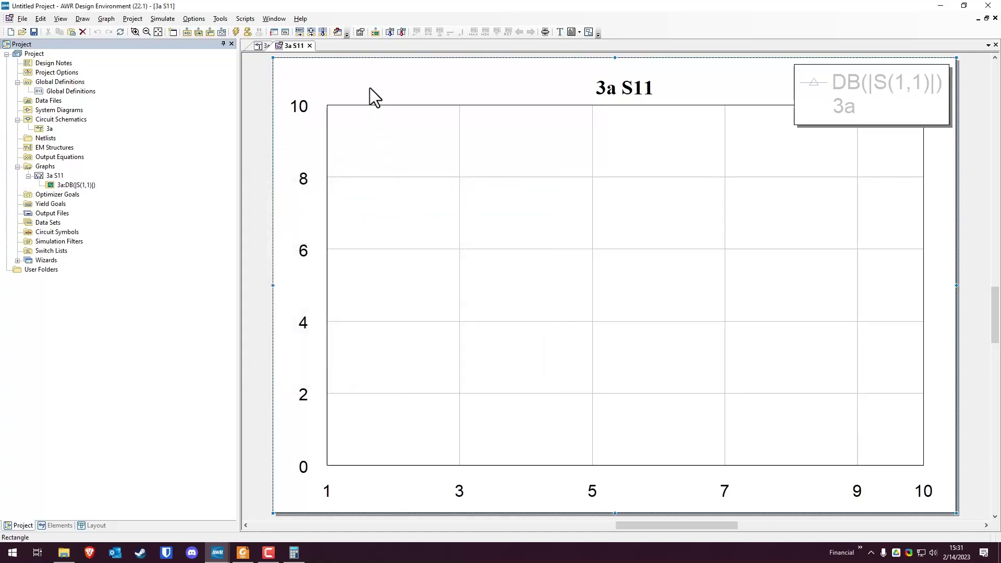
pyautogui.click(236, 31)
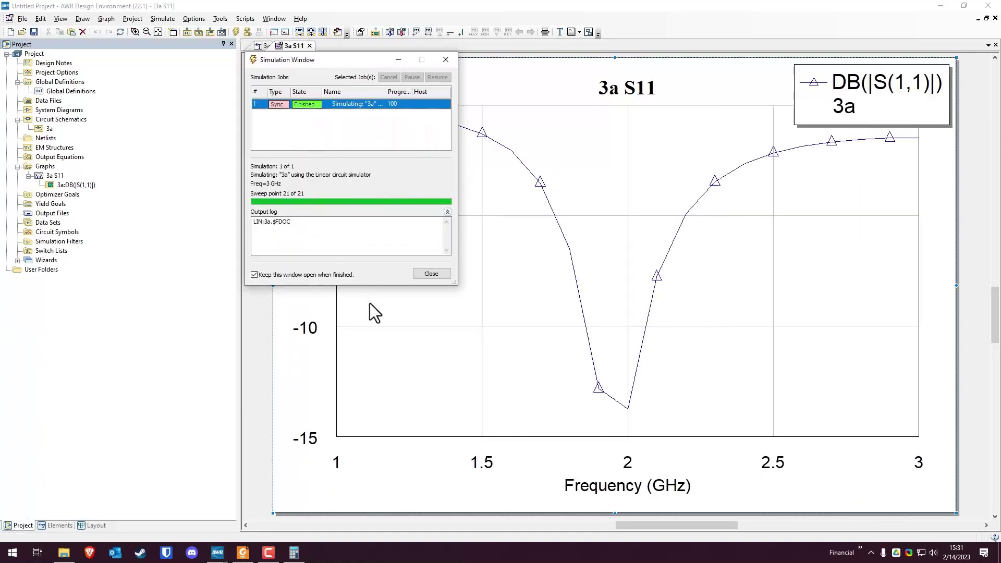
pyautogui.click(430, 274)
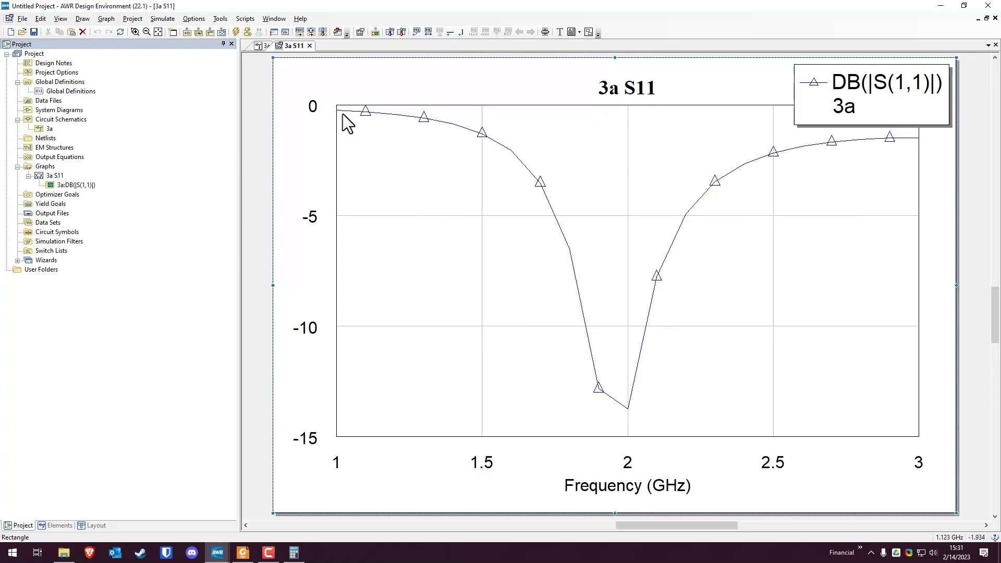
# Step: Return to schematic 3a and bring up the Circuit Schematics menu for a new schematic
pyautogui.click(265, 46)
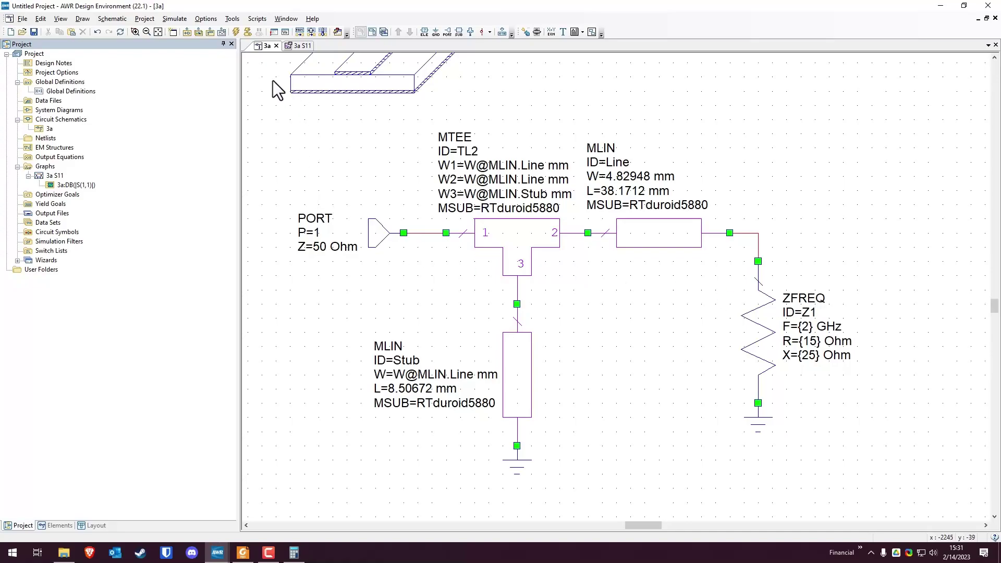
pyautogui.rightClick(49, 119)
# Step: Create schematic 4a and place a TLIN ideal line TL1
pyautogui.click(80, 134)
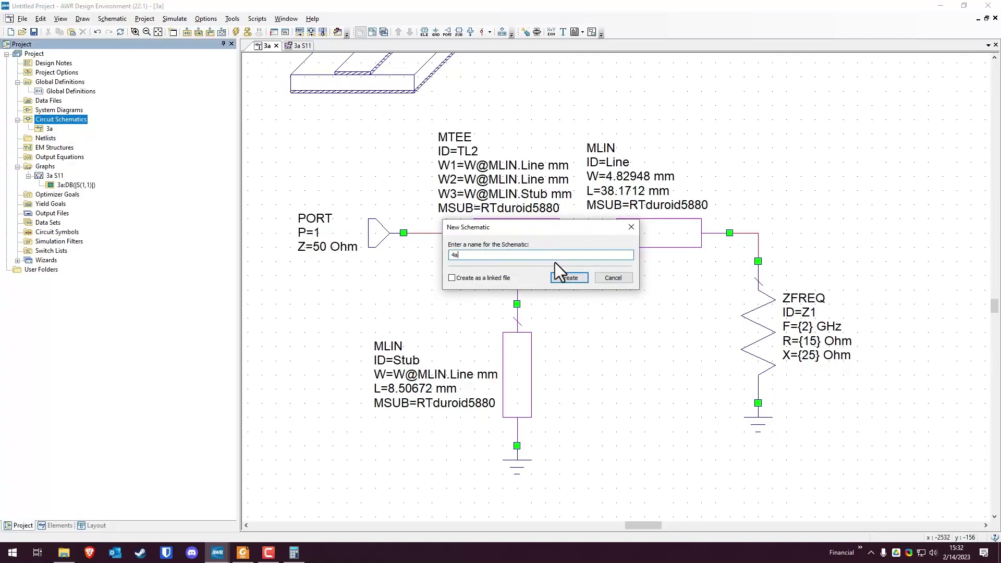
pyautogui.click(569, 278)
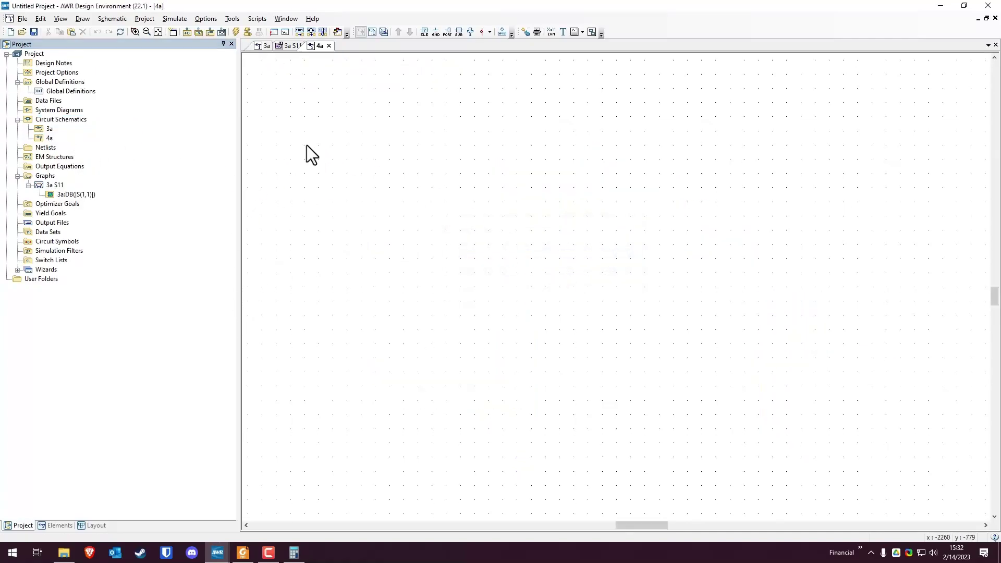
pyautogui.click(425, 32)
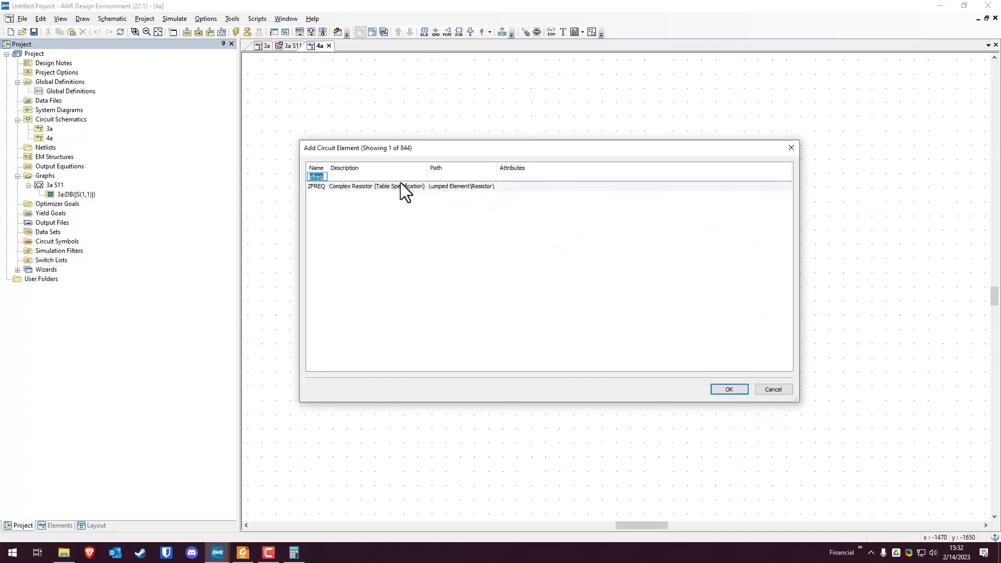
pyautogui.write('tlin')
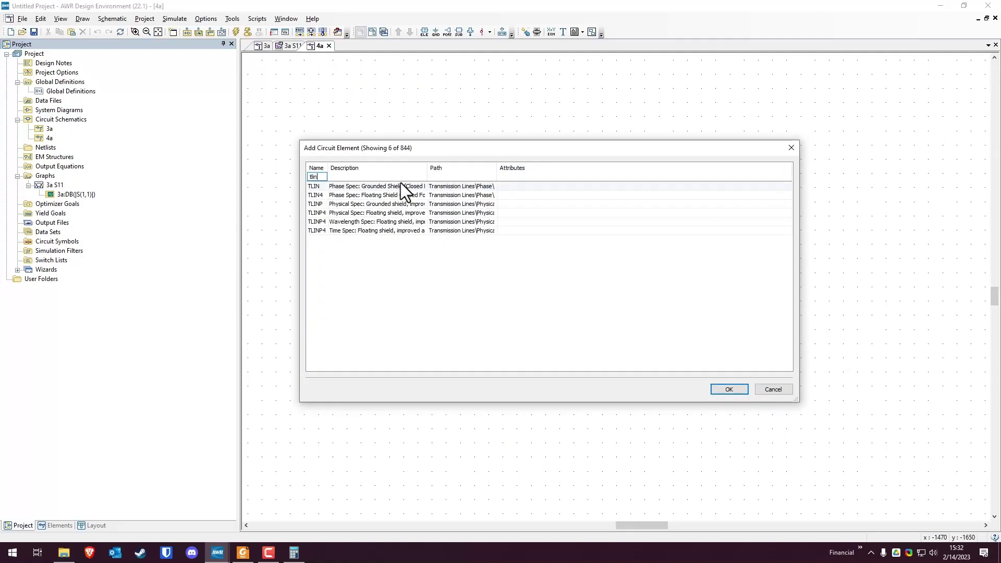
pyautogui.click(373, 186)
pyautogui.click(722, 390)
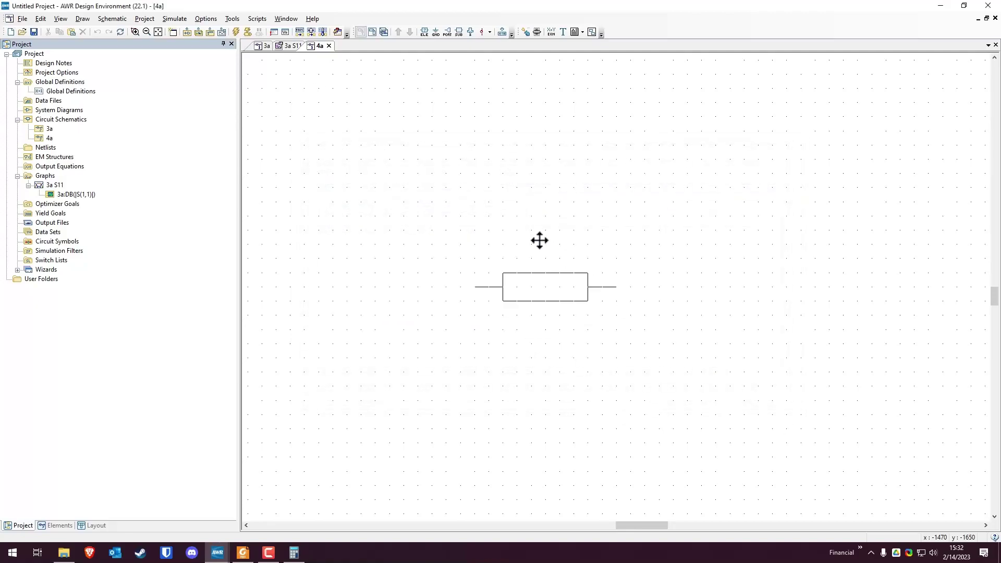
pyautogui.click(536, 235)
# Step: Place a TLOC open stub TL2 to the right of TL1
pyautogui.click(424, 33)
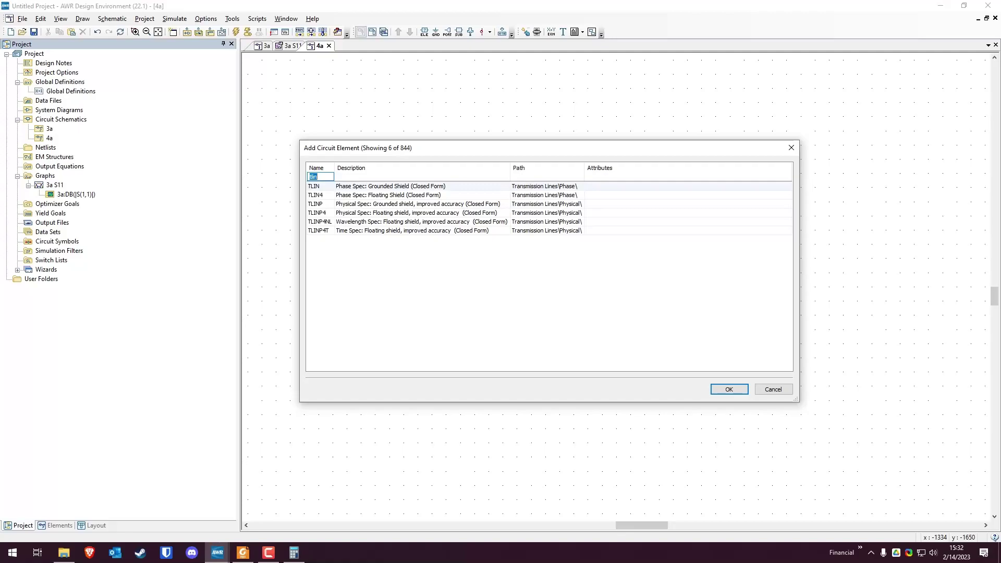
pyautogui.hotkey('alt', 'Tab')
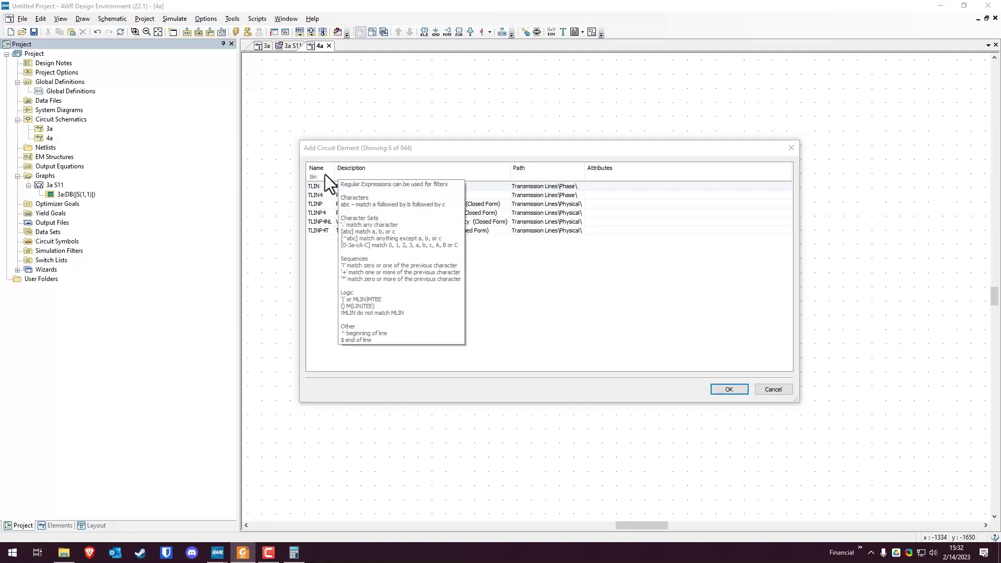
pyautogui.click(324, 177)
pyautogui.press('BackSpace')
pyautogui.press('BackSpace')
pyautogui.write('oc')
pyautogui.click(336, 188)
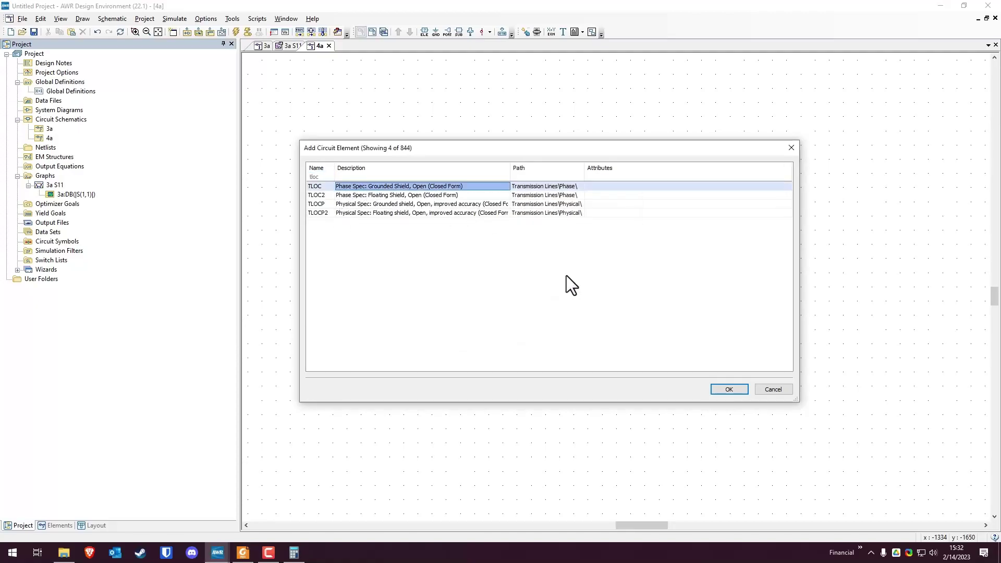
pyautogui.click(728, 391)
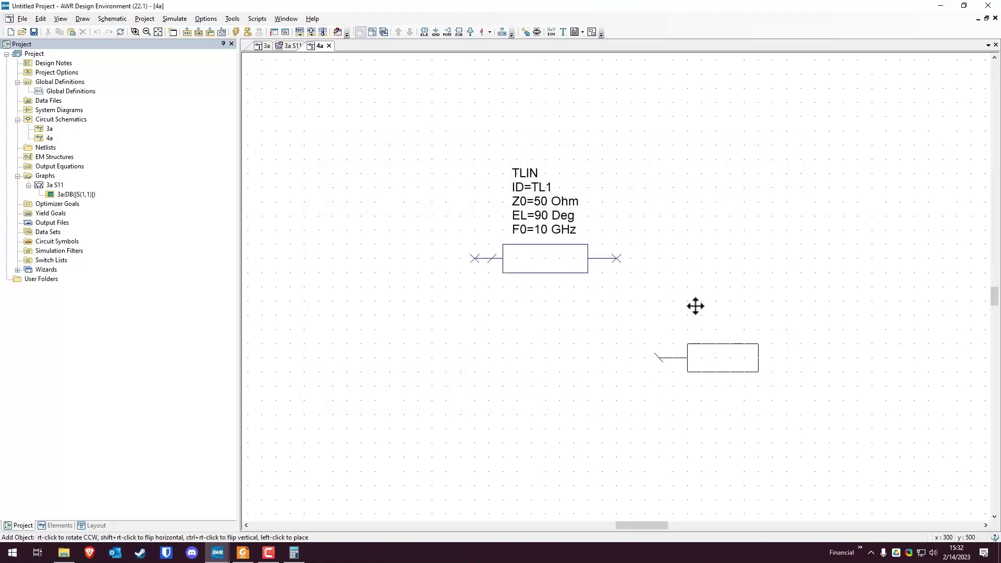
pyautogui.click(739, 214)
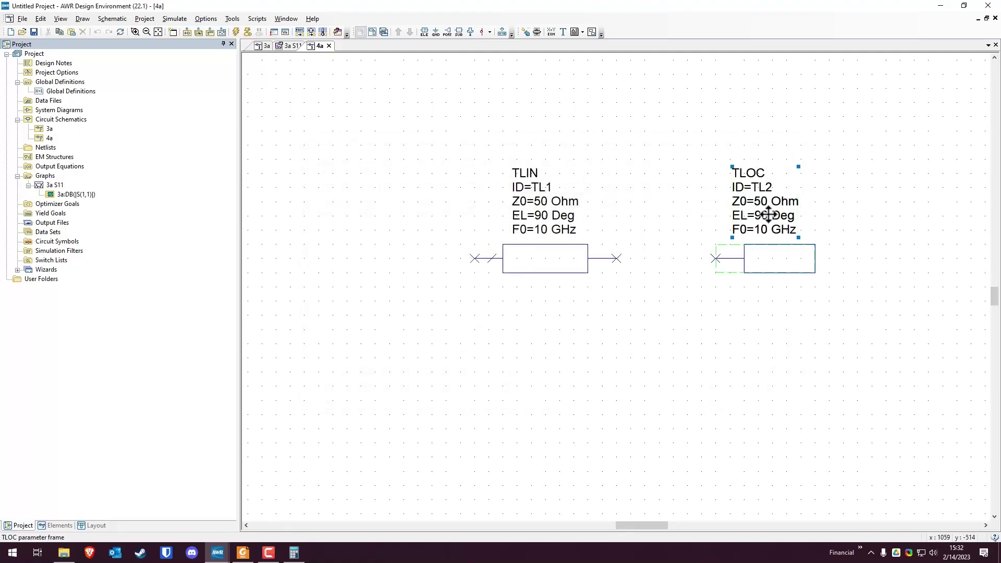
# Step: Copy the ZFREQ load Z1 from schematic 3a and paste it into schematic 4a
pyautogui.click(355, 71)
pyautogui.click(424, 32)
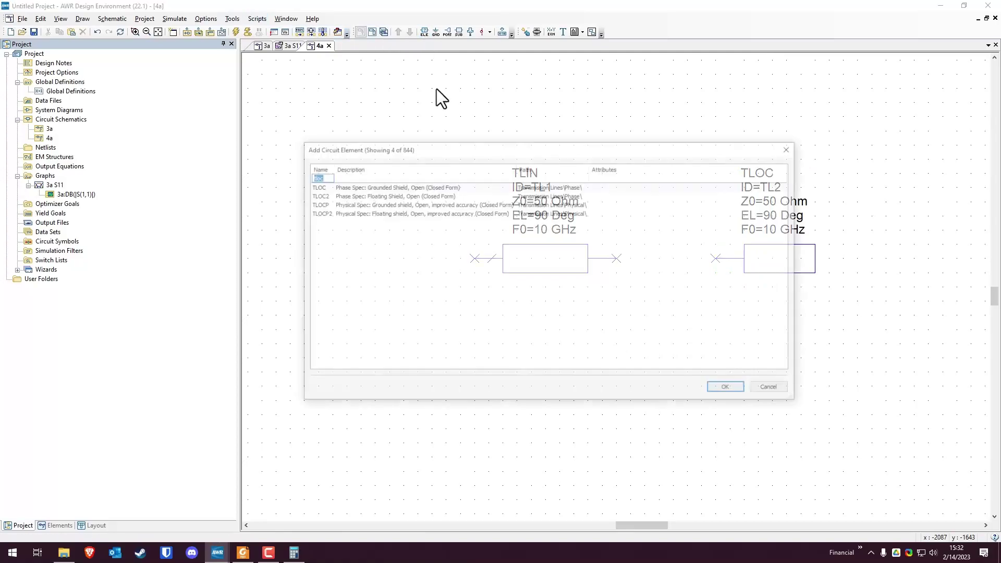
pyautogui.write('zfreq')
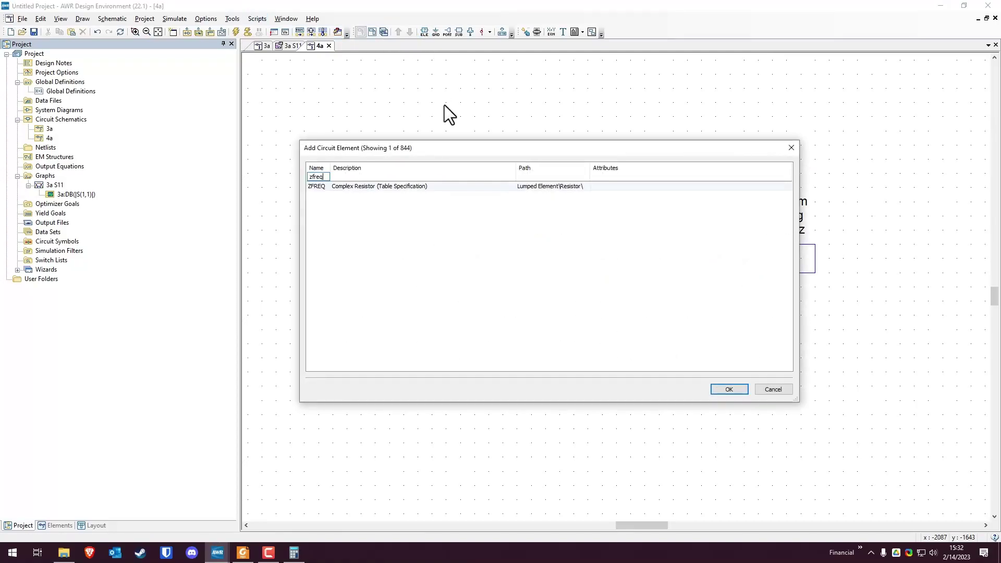
pyautogui.click(790, 150)
pyautogui.click(289, 46)
pyautogui.click(265, 46)
pyautogui.click(306, 46)
pyautogui.click(314, 46)
pyautogui.click(759, 346)
pyautogui.click(288, 46)
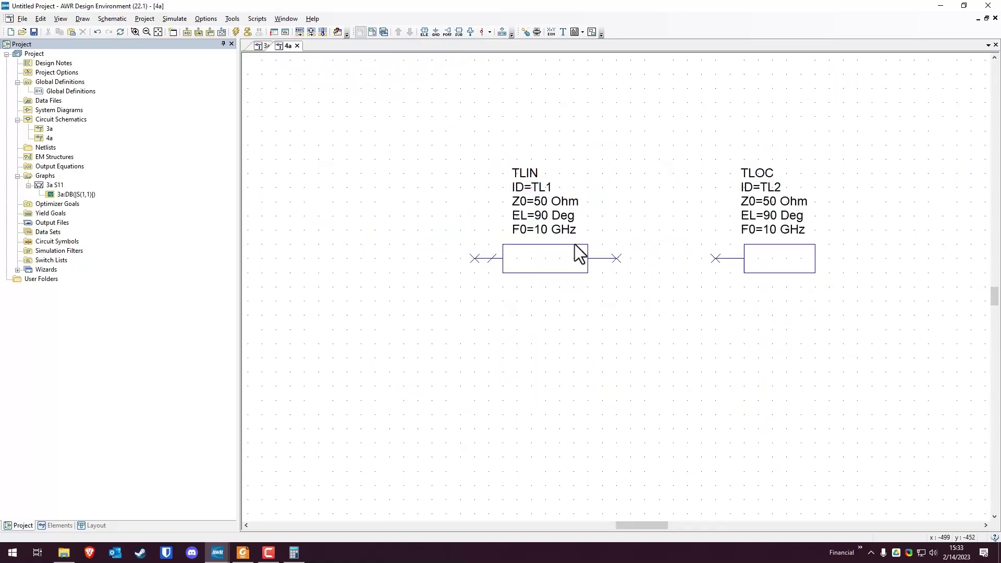
pyautogui.hotkey('ctrl', 'v')
# Step: Place the ZFREQ load, ground it, and wire TL1 and TL2 to its top node
pyautogui.click(688, 332)
pyautogui.click(436, 32)
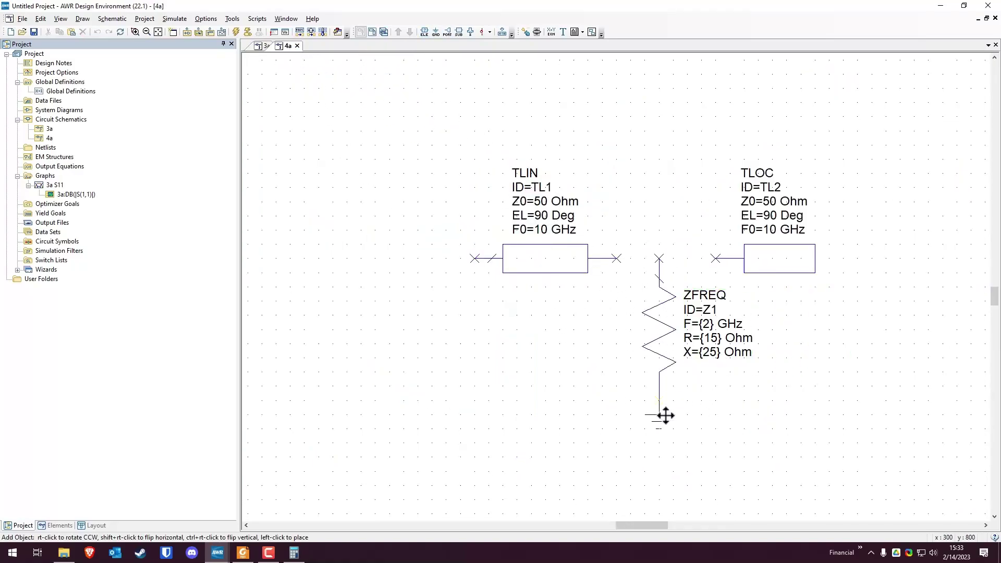
pyautogui.click(660, 412)
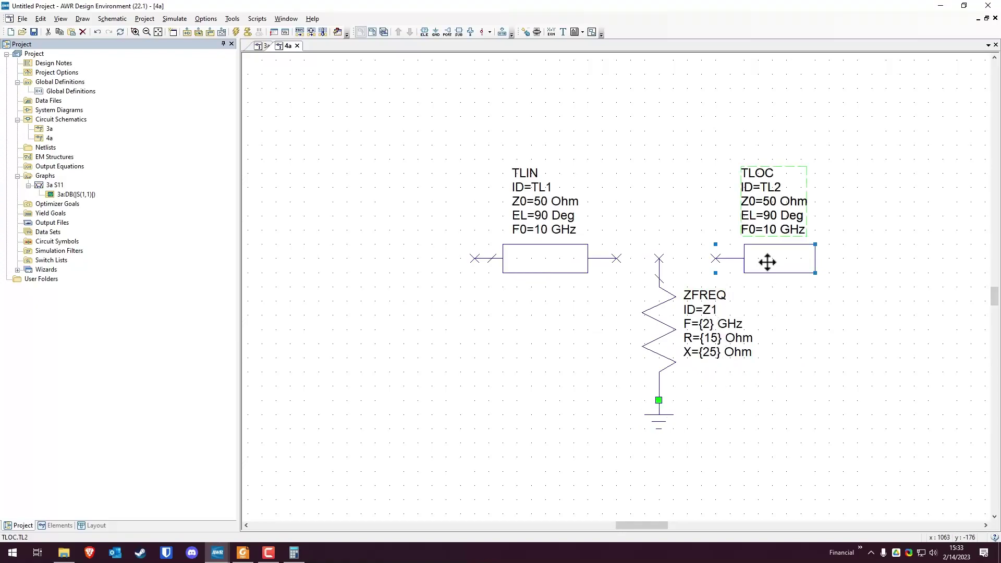
pyautogui.click(617, 259)
pyautogui.click(659, 258)
pyautogui.click(713, 258)
pyautogui.click(659, 258)
# Step: Add an input port left of TL1 and wire it to TL1
pyautogui.click(447, 31)
pyautogui.click(386, 255)
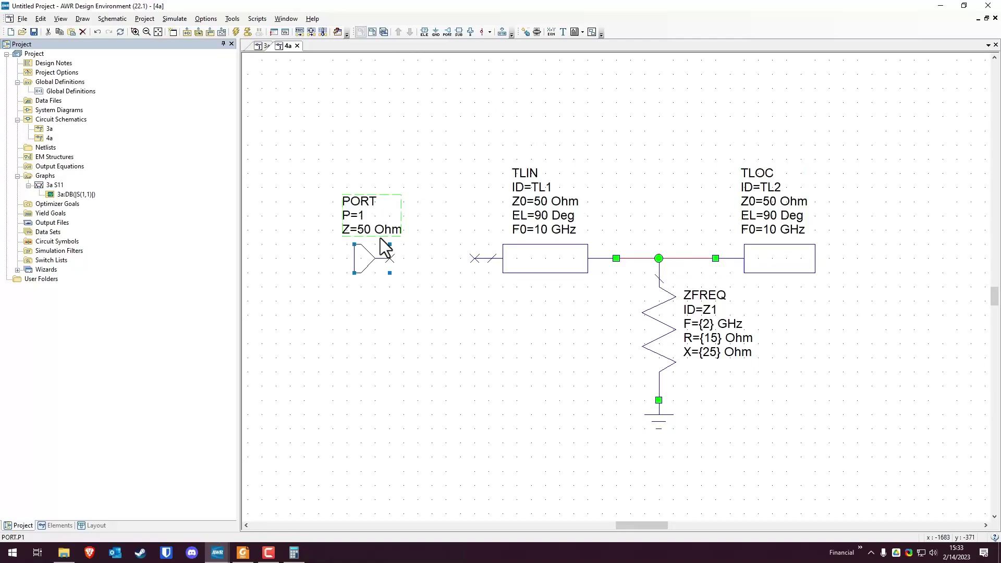
pyautogui.click(390, 258)
pyautogui.click(474, 258)
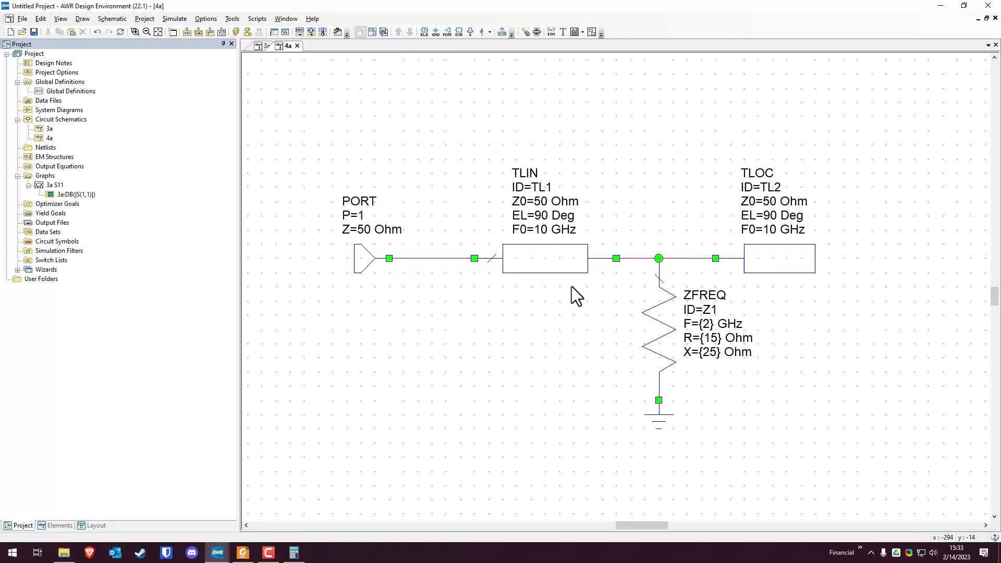
# Step: Change the design frequency F0 of both TL1 and stub TL2 from 10 GHz to 2 GHz
pyautogui.doubleClick(539, 230)
pyautogui.write('2')
pyautogui.press('Return')
pyautogui.doubleClick(771, 230)
pyautogui.write('2')
pyautogui.press('Return')
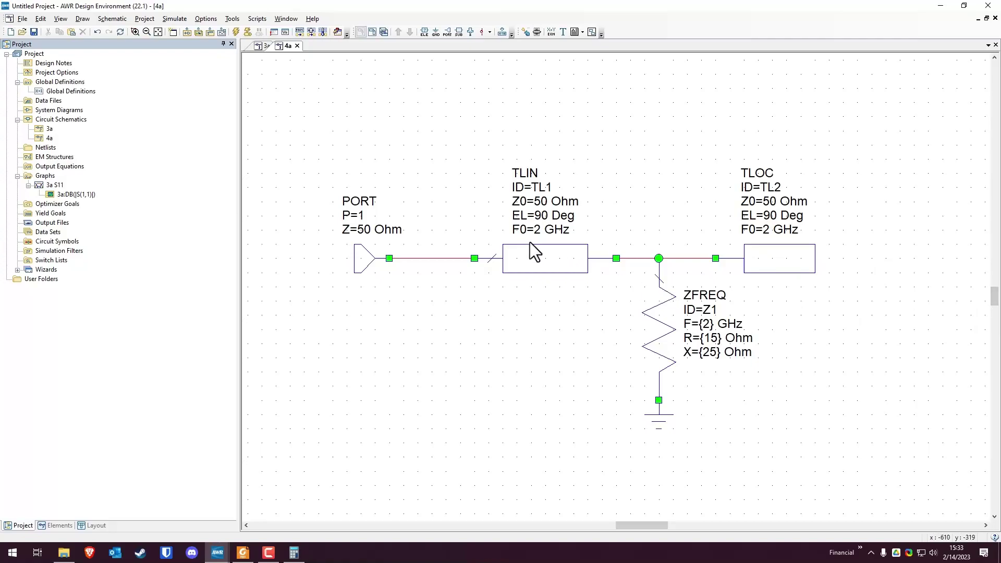
# Step: Set the stub TL2's electrical length EL to 45 Deg
pyautogui.click(546, 261)
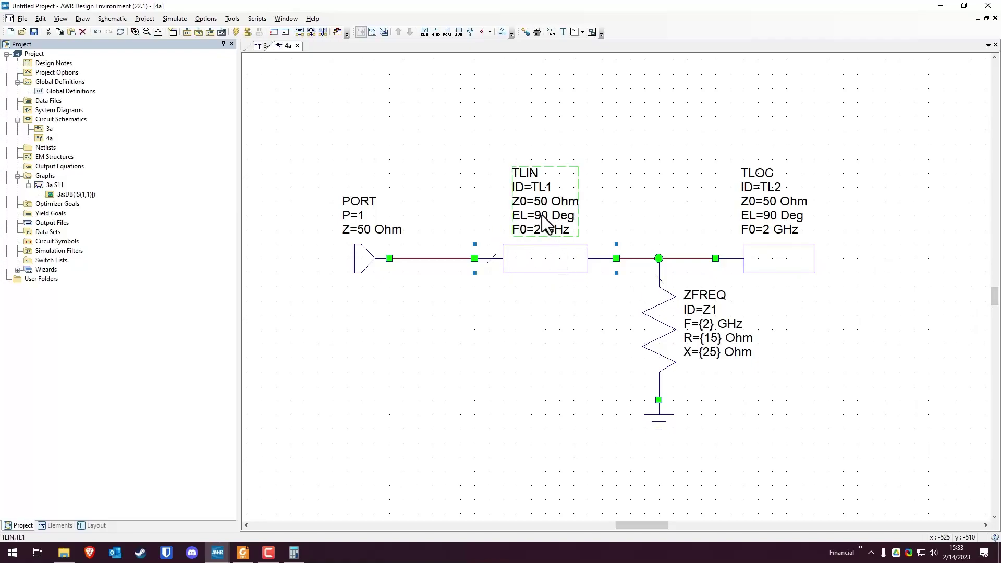
pyautogui.click(781, 253)
pyautogui.click(773, 216)
pyautogui.write('45')
pyautogui.press('Return')
# Step: Set TL1's Z0 to 52.71 Ohm and stub TL2's Z0 to 34.48 Ohm
pyautogui.click(548, 262)
pyautogui.doubleClick(543, 201)
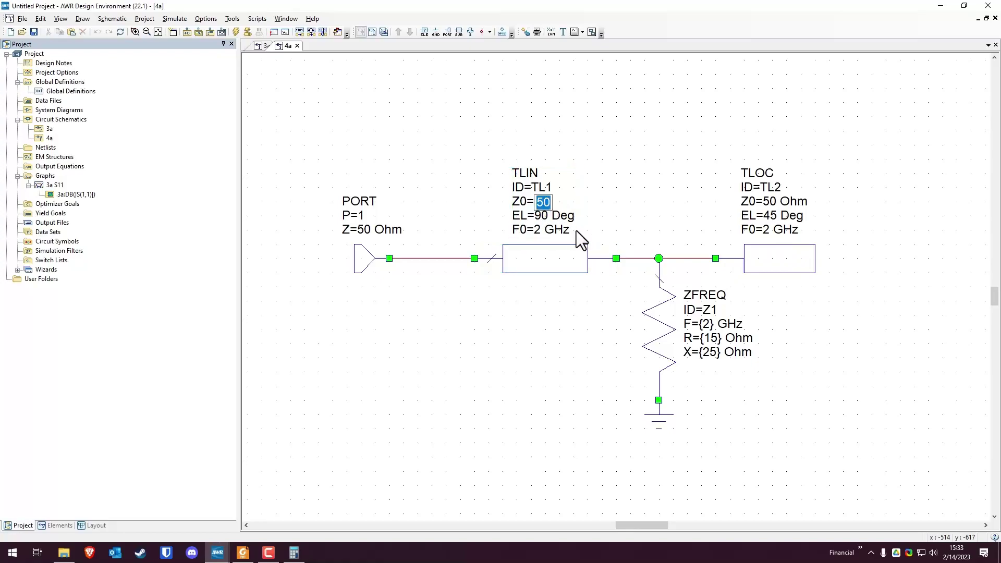
pyautogui.write('52.71')
pyautogui.press('Return')
pyautogui.doubleClick(772, 203)
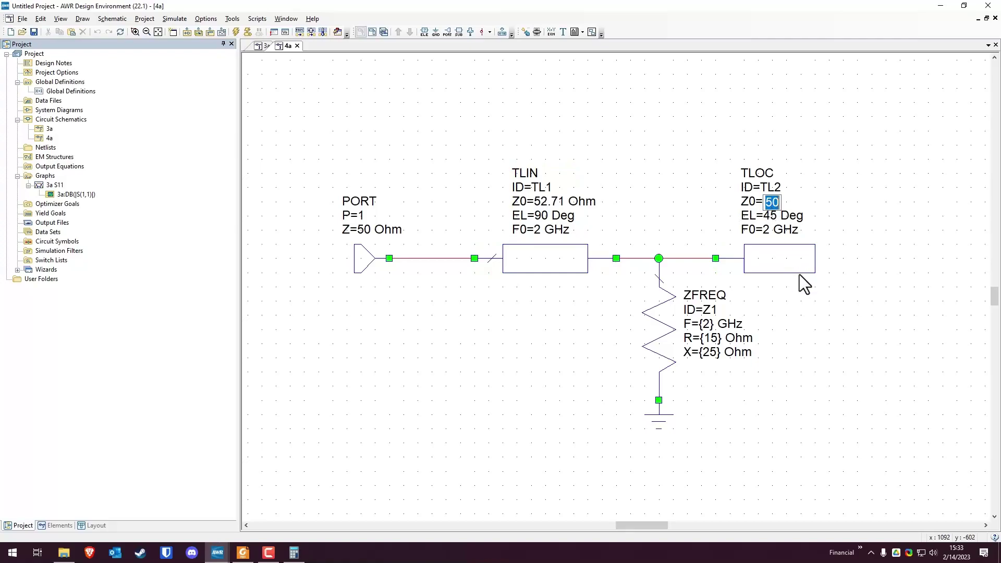
pyautogui.write('34.48')
pyautogui.press('Return')
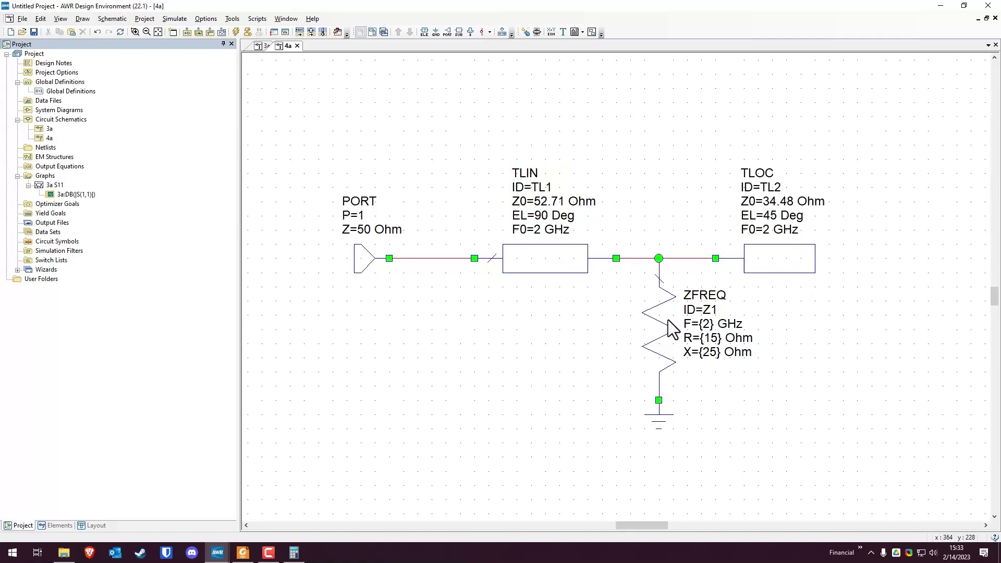
# Step: Duplicate the 3a S11 graph and rename the copy to '4a S11'
pyautogui.rightClick(55, 186)
pyautogui.click(96, 265)
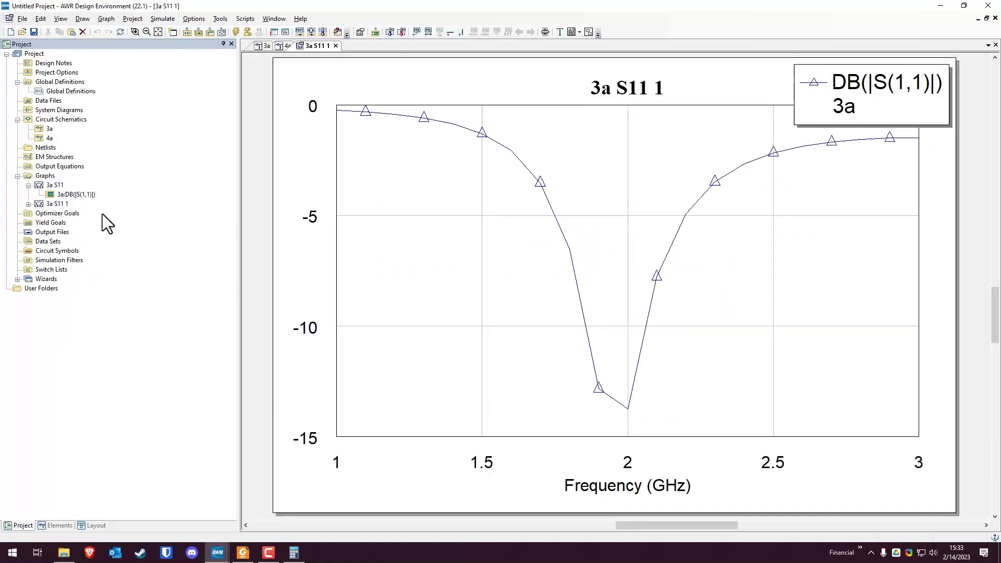
pyautogui.click(54, 204)
pyautogui.rightClick(52, 205)
pyautogui.click(89, 276)
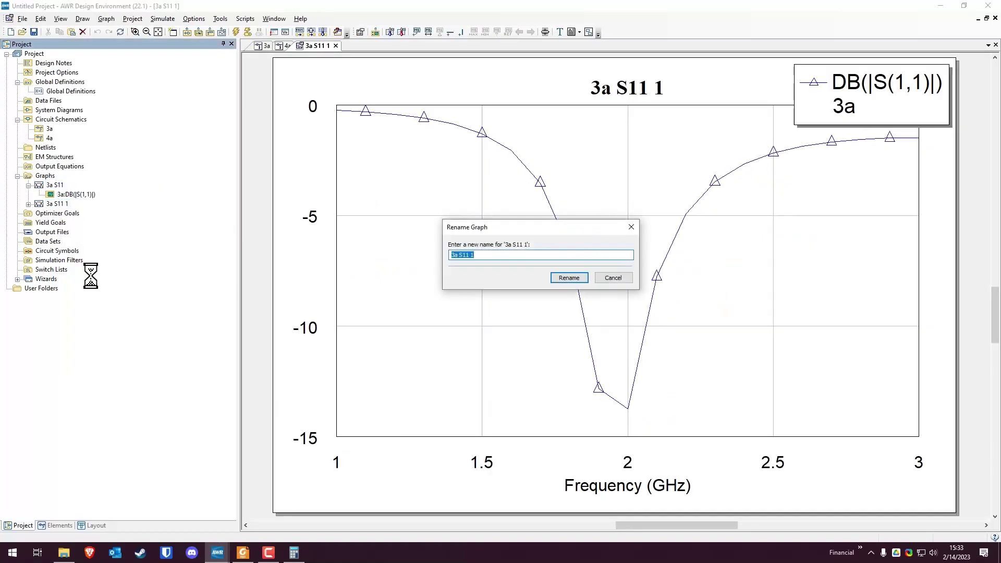
pyautogui.write('4a S11')
pyautogui.press('Return')
# Step: Switch the 4a S11 measurement's data source to schematic 4a and run the simulation
pyautogui.click(28, 204)
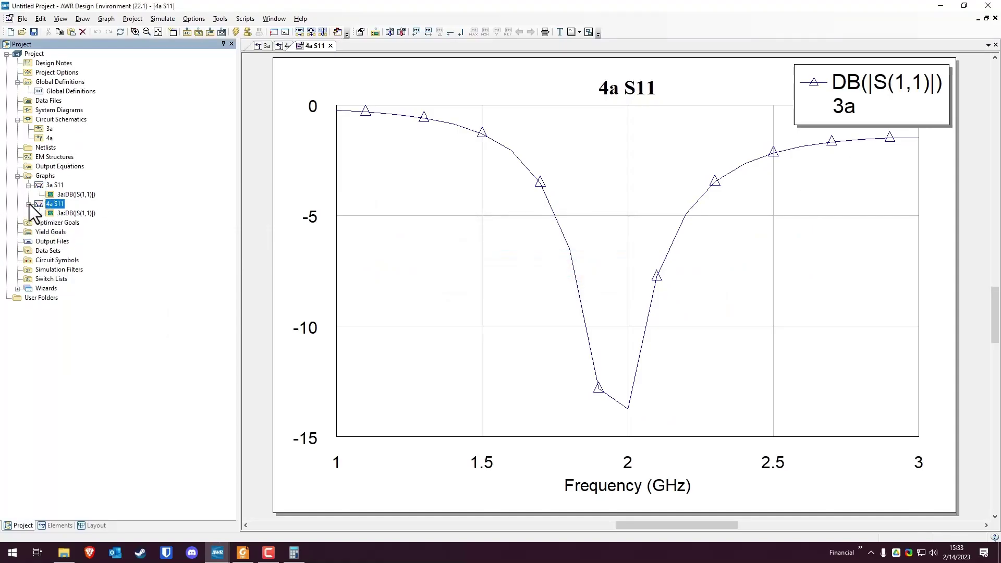
pyautogui.doubleClick(78, 213)
pyautogui.click(240, 78)
pyautogui.click(243, 89)
pyautogui.click(143, 250)
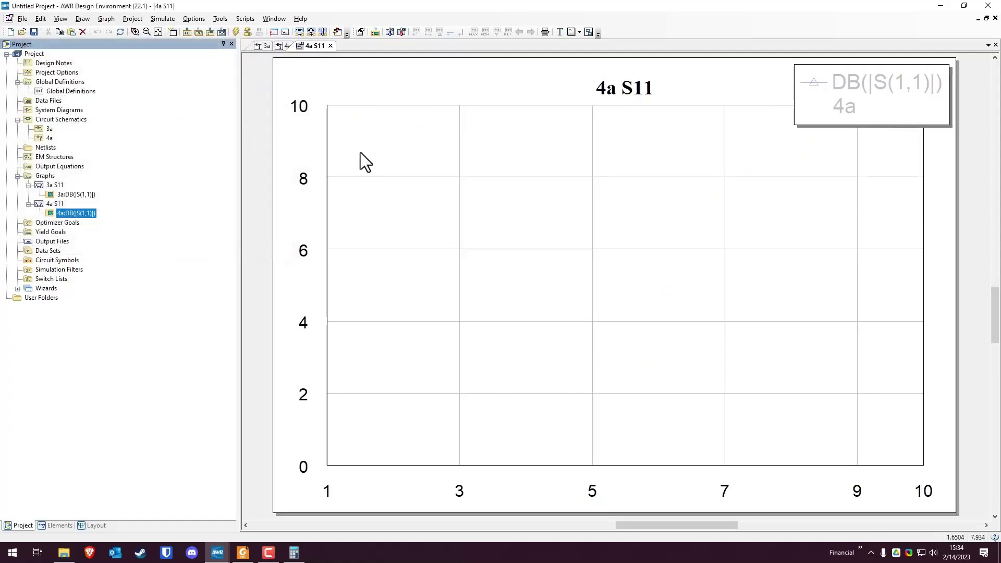
pyautogui.click(235, 32)
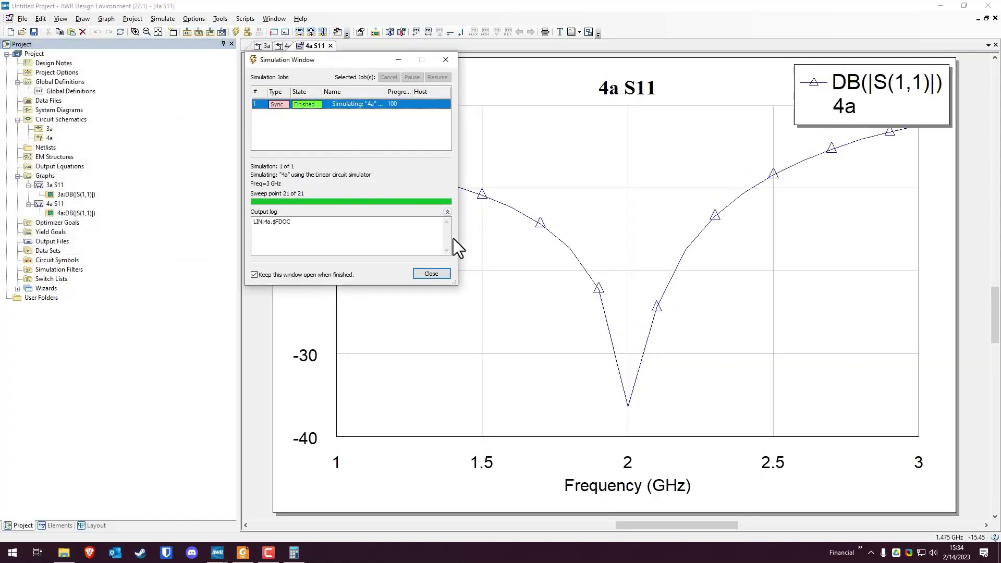
pyautogui.click(437, 273)
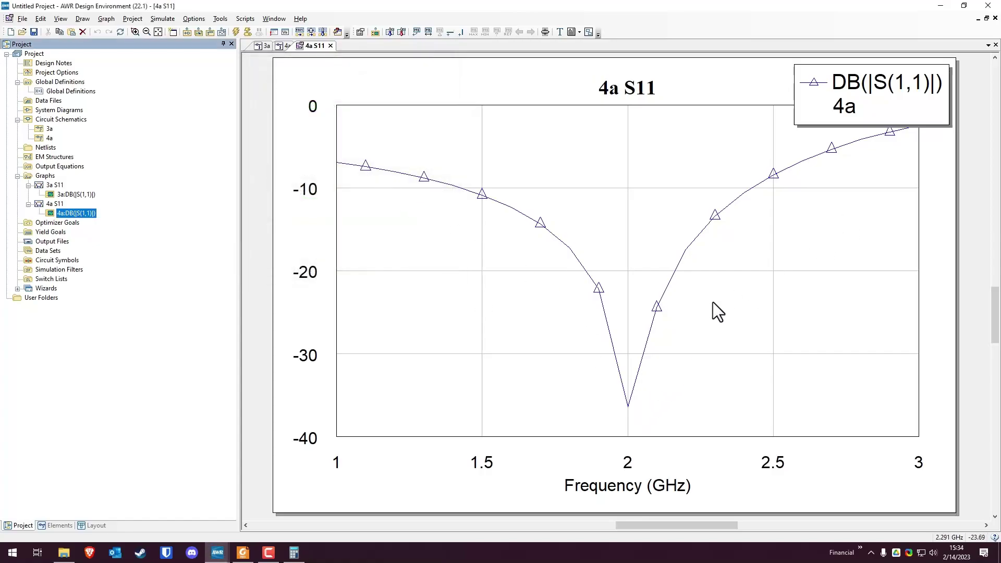